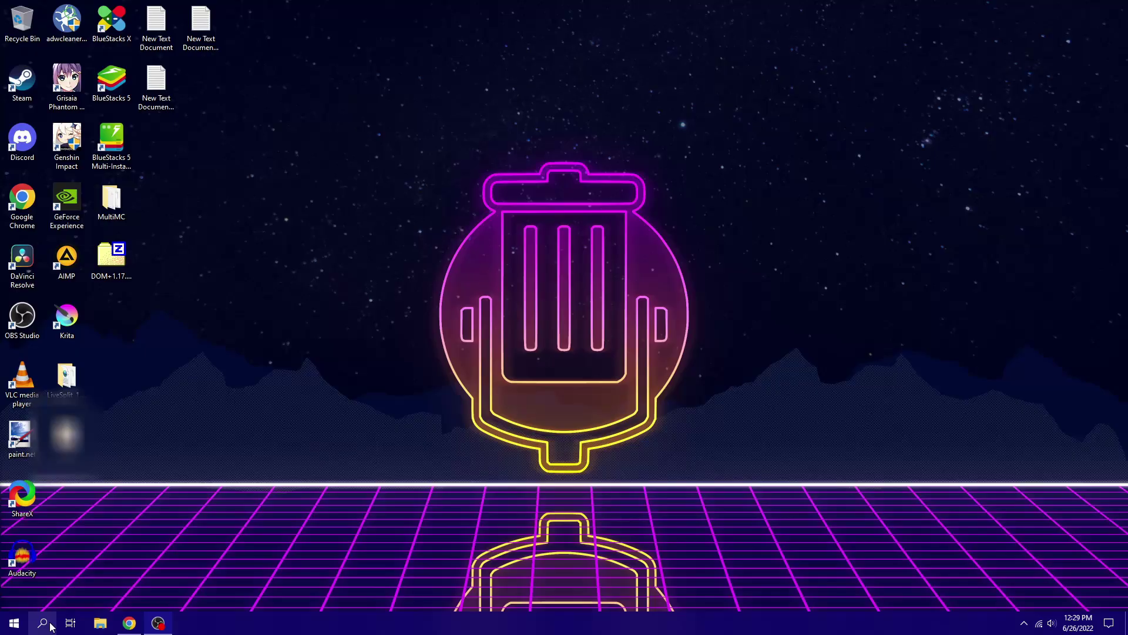
Go to %appdata% > .minecraft > versions > 1.19 and copy the 1.19 jar to the Desktop
{"action": "left_click", "coordinate": [42, 623]}
{"action": "type", "text": "%appdata%"}
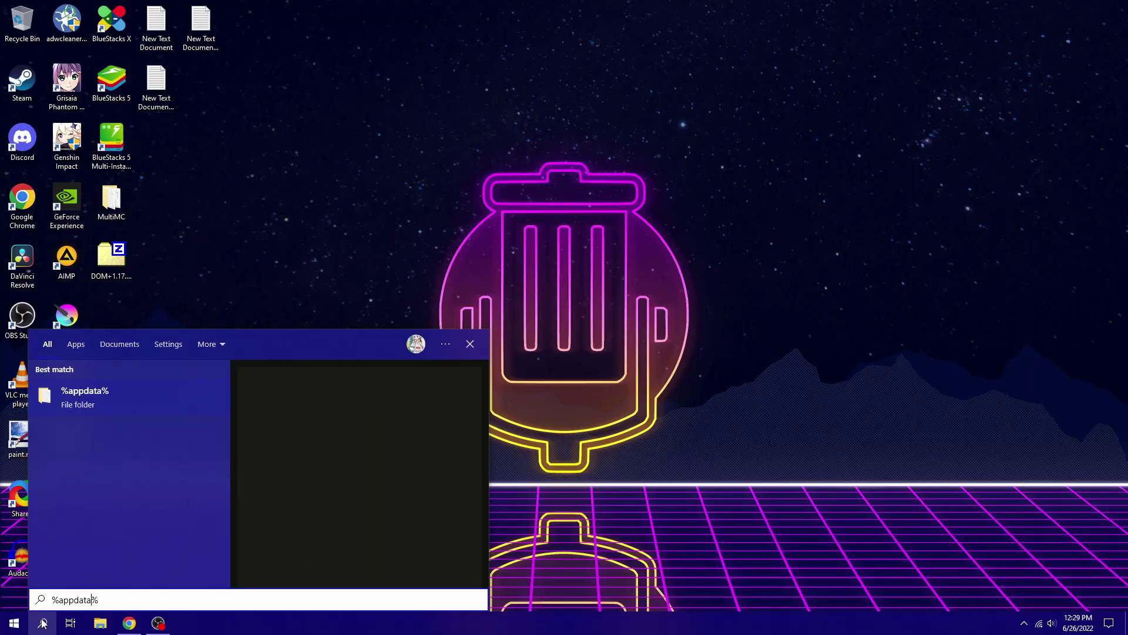
{"action": "key", "text": "Return"}
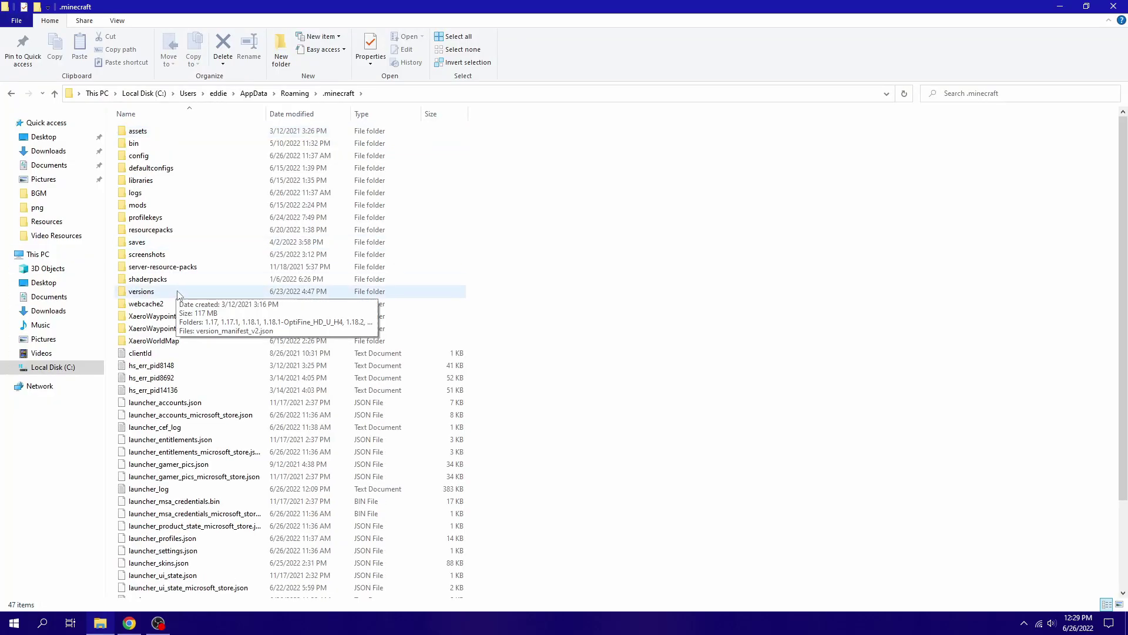
{"action": "double_click", "coordinate": [144, 282]}
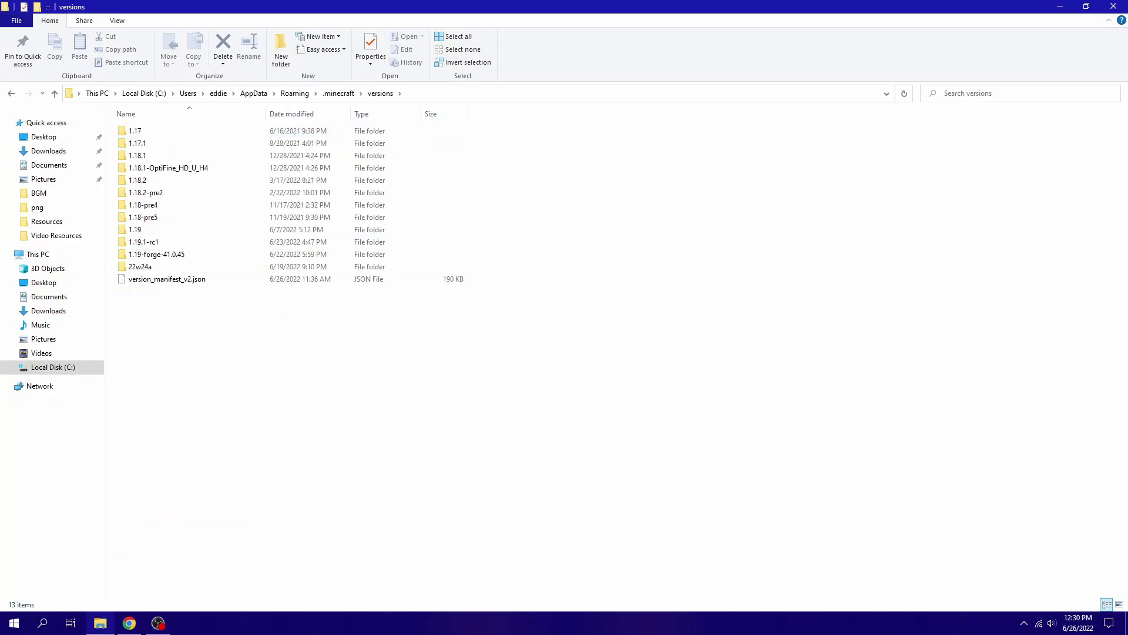
{"action": "double_click", "coordinate": [148, 230]}
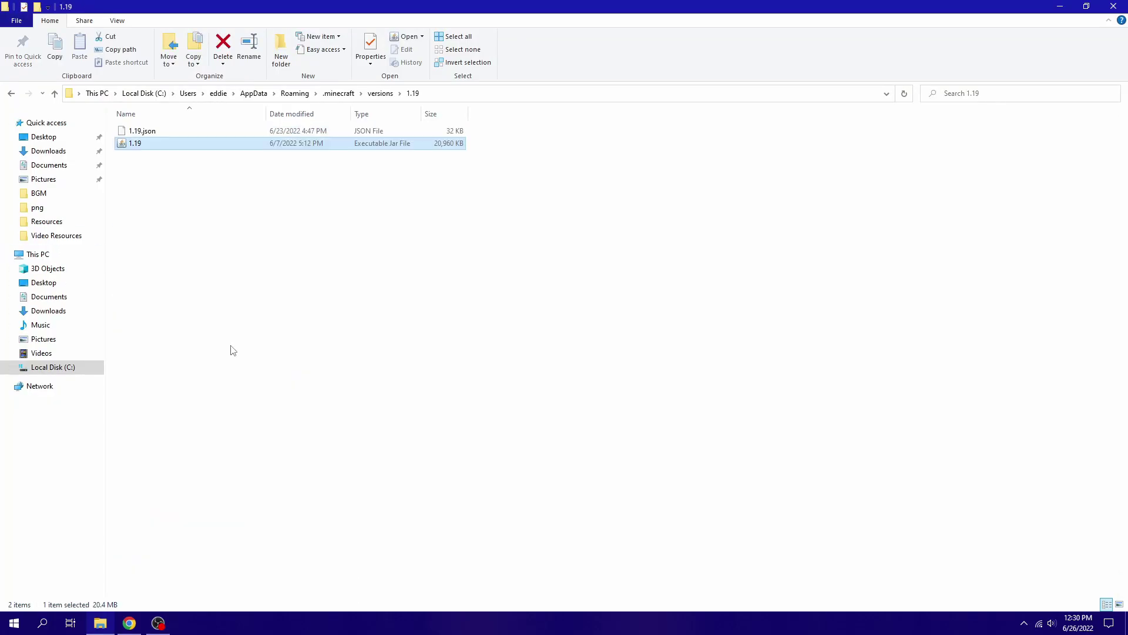
{"action": "left_click_drag", "start_coordinate": [180, 153], "coordinate": [80, 291]}
Extract the 1.19 jar with 7-Zip into a 1.19 folder and open it
{"action": "key", "text": "super+d"}
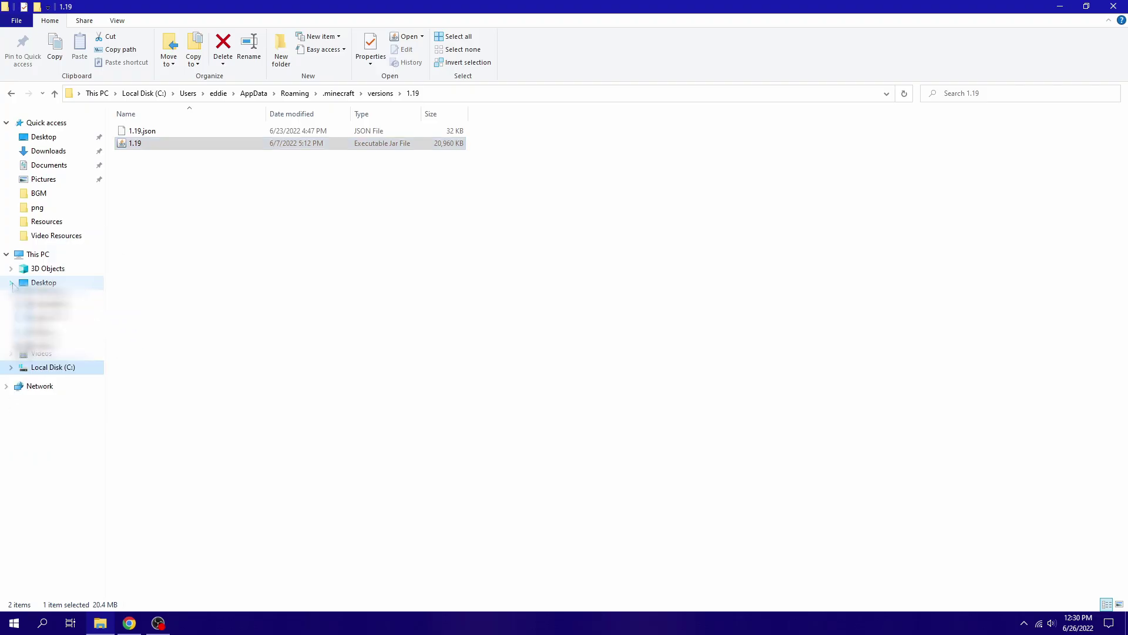
{"action": "right_click", "coordinate": [255, 267]}
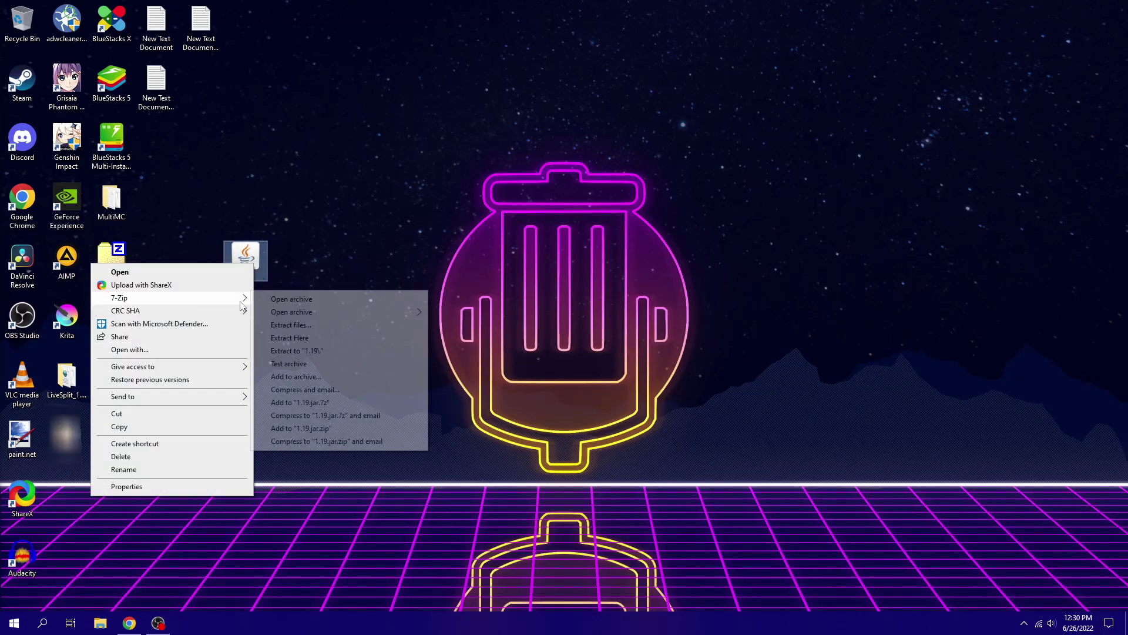
{"action": "mouse_move", "coordinate": [211, 298]}
{"action": "left_click", "coordinate": [296, 351]}
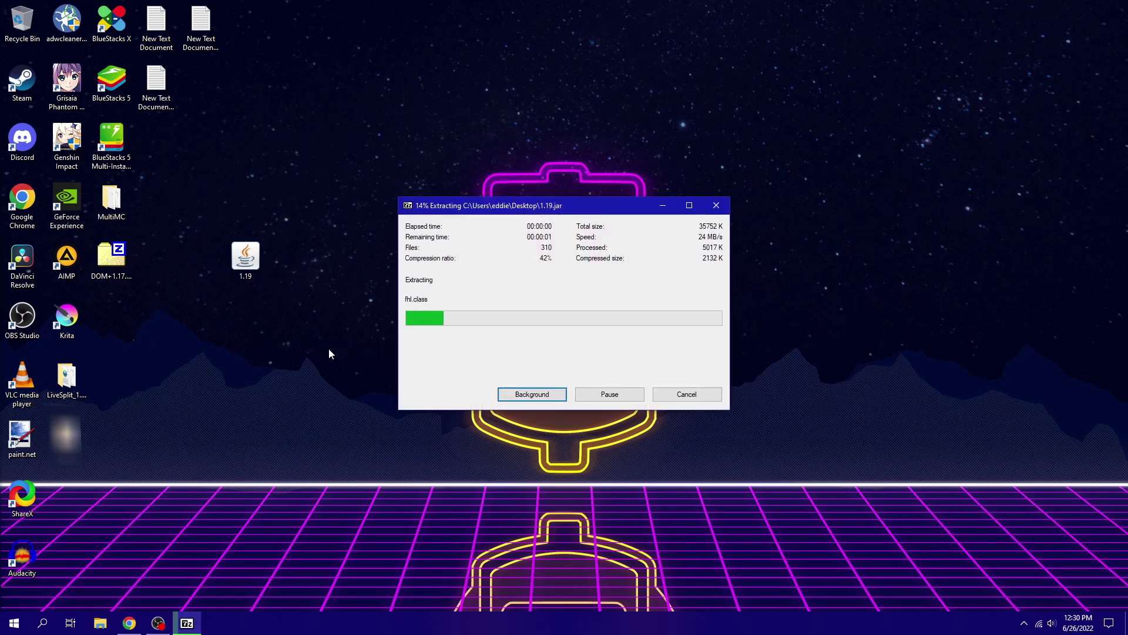
{"action": "double_click", "coordinate": [80, 491]}
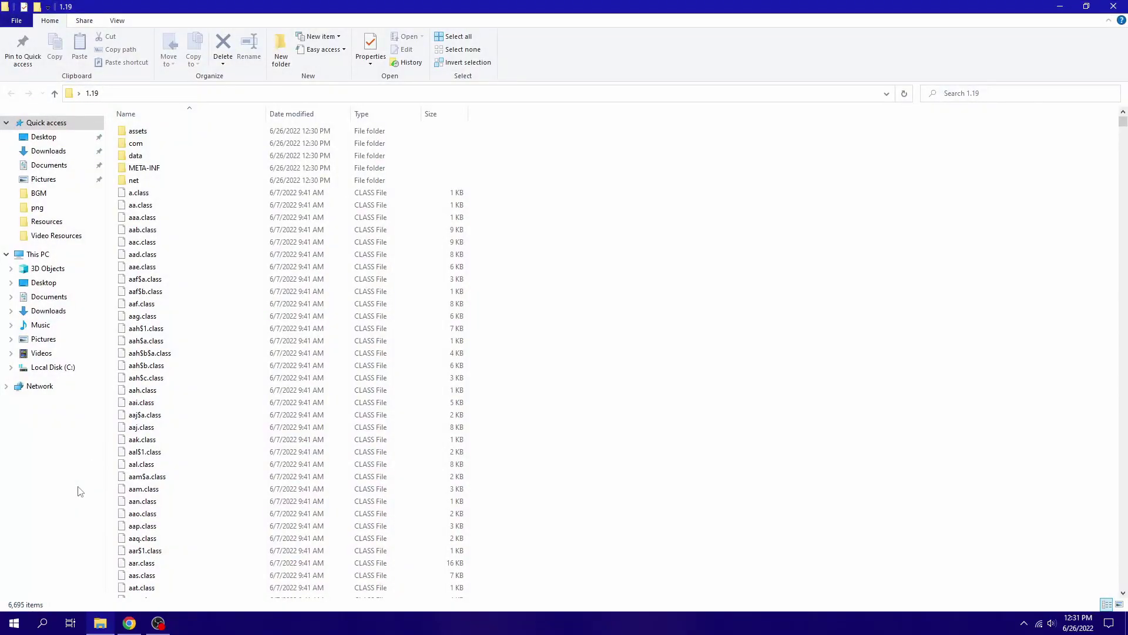
Snap Explorer right, delete everything but assets, and open assets > minecraft
{"action": "double_click", "coordinate": [482, 4]}
{"action": "key", "text": "super+Right"}
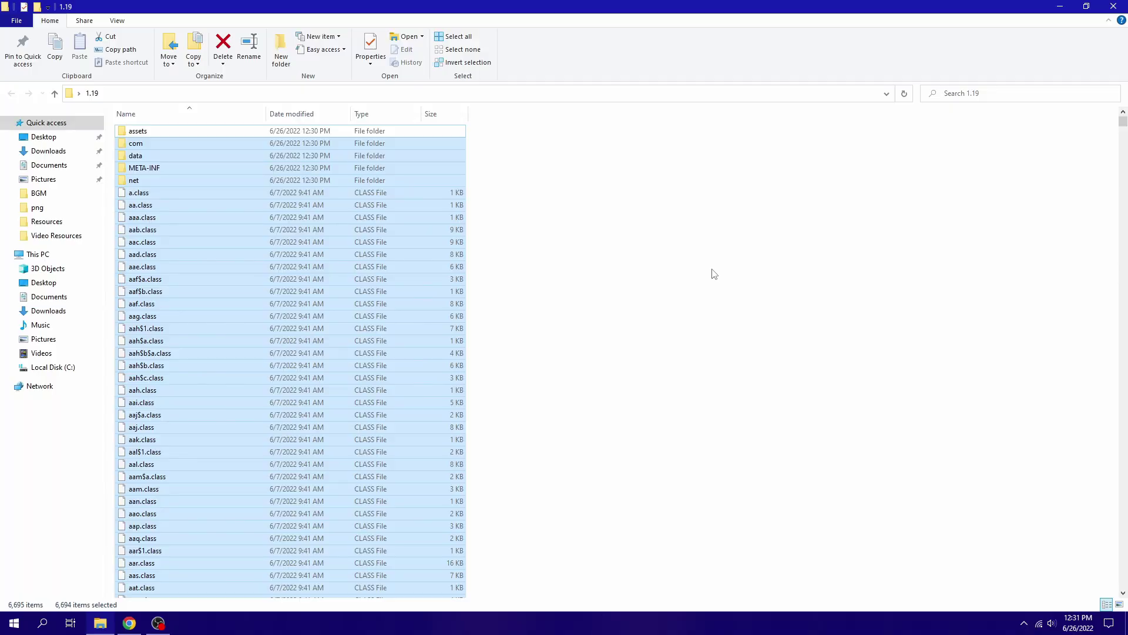
{"action": "key", "text": "Delete"}
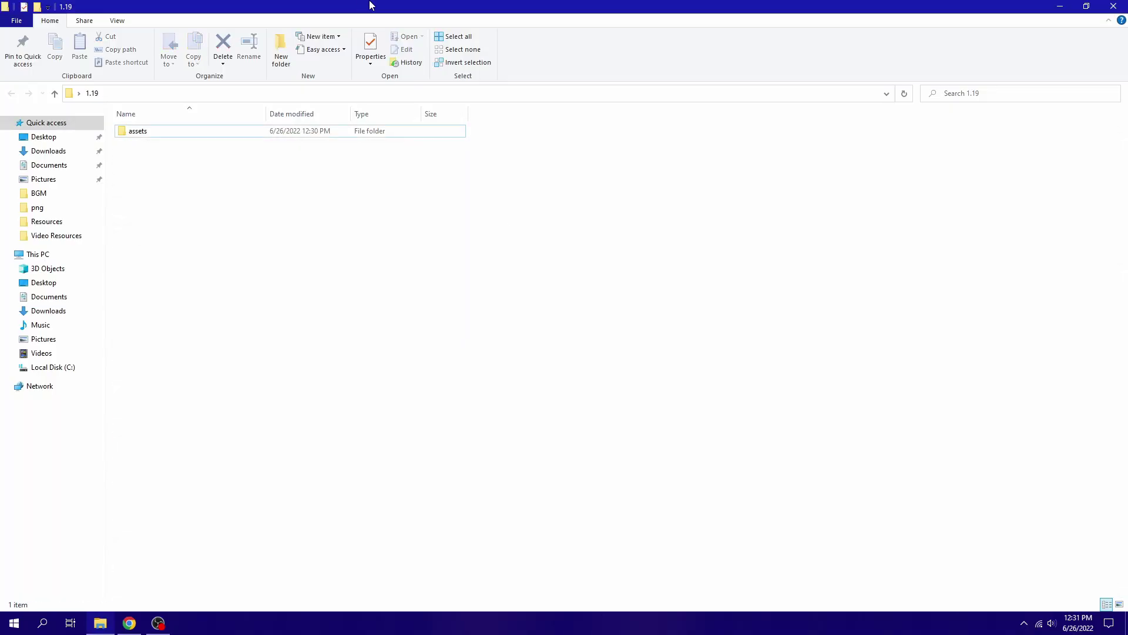
{"action": "double_click", "coordinate": [370, 5]}
{"action": "double_click", "coordinate": [352, 148]}
{"action": "double_click", "coordinate": [388, 150]}
Delete the seven folders blockstates through texts from the minecraft folder
{"action": "double_click", "coordinate": [388, 234]}
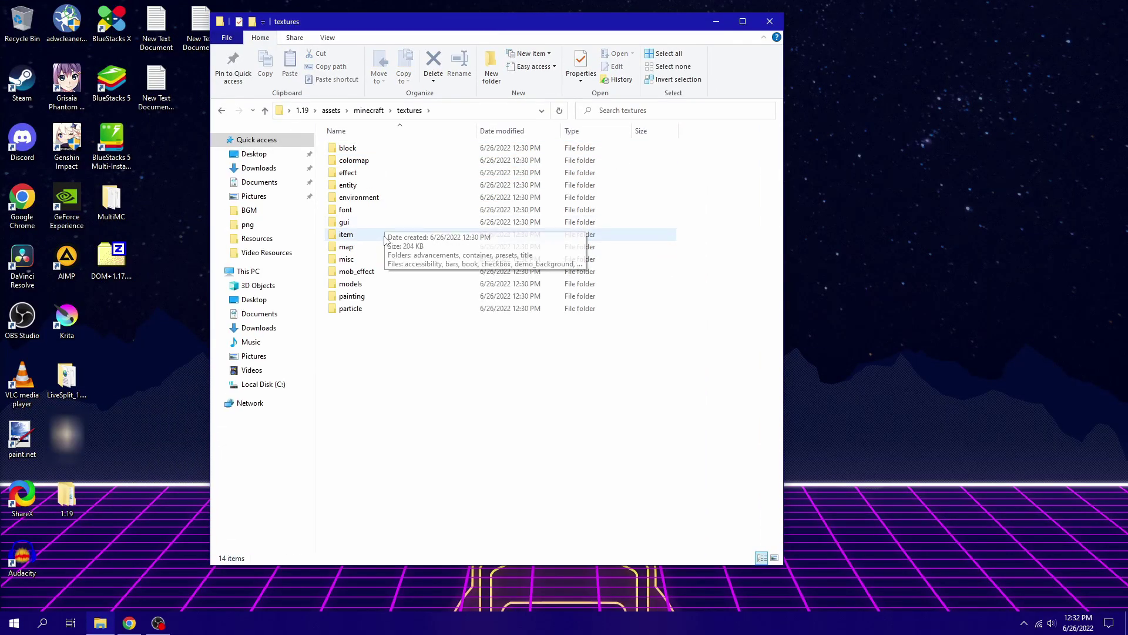
{"action": "key", "text": "BackSpace"}
{"action": "left_click_drag", "start_coordinate": [385, 228], "coordinate": [365, 181]}
{"action": "key", "text": "Delete"}
In textures, select every folder except painting, and delete the two JSON files
{"action": "key", "text": "Delete"}
{"action": "double_click", "coordinate": [358, 150]}
{"action": "key", "text": "ctrl+a"}
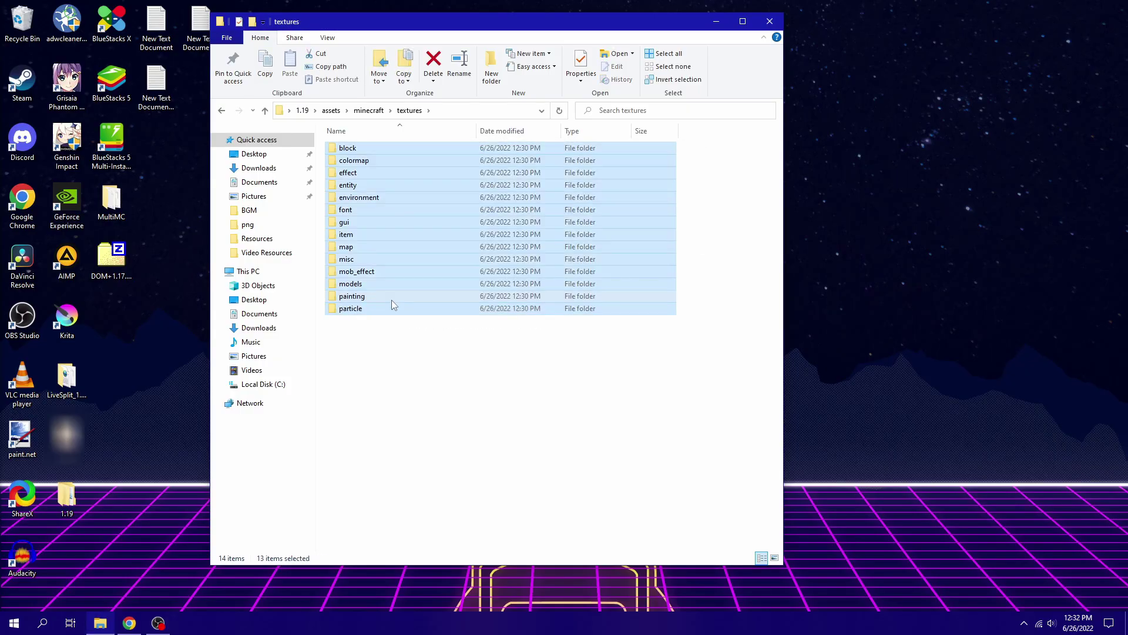
{"action": "left_click", "coordinate": [392, 297], "text": "ctrl"}
{"action": "key", "text": "Delete"}
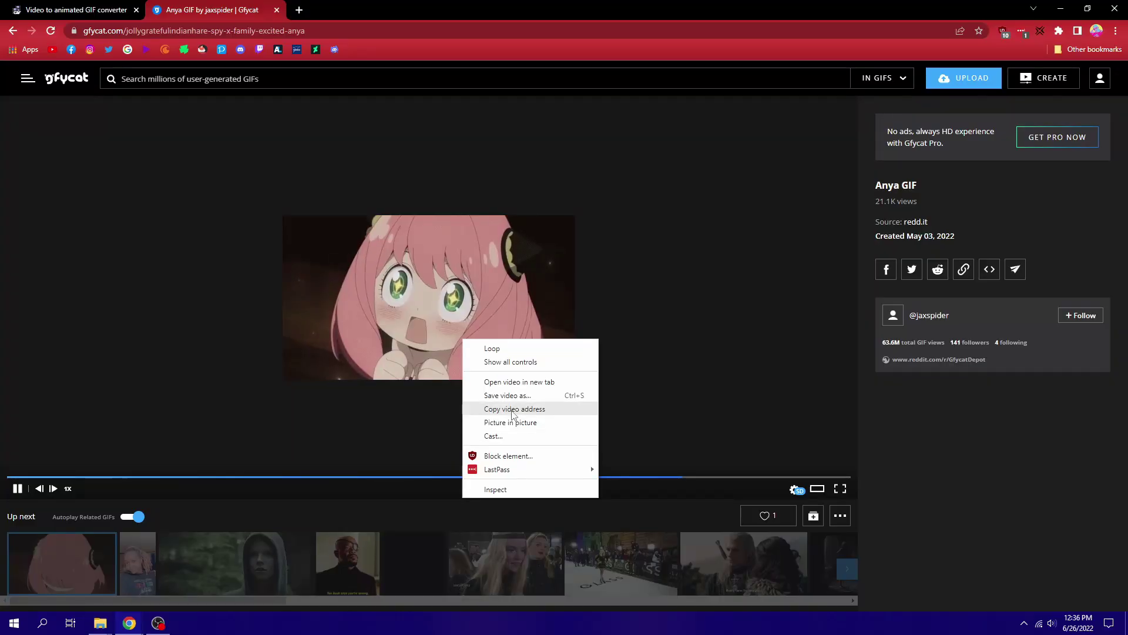
Paste the Anya gfycat video URL into Video to GIF and set size to 500xAUTO
{"action": "left_click", "coordinate": [517, 406]}
{"action": "key", "text": "ctrl+w"}
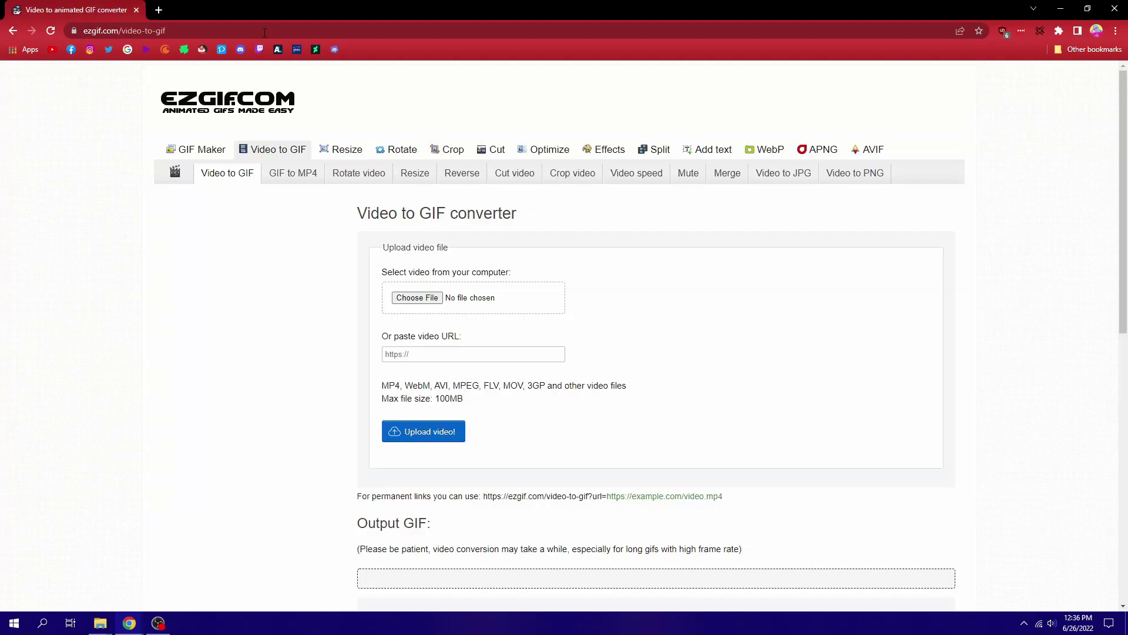
{"action": "left_click", "coordinate": [474, 354]}
{"action": "key", "text": "ctrl+v"}
{"action": "left_click", "coordinate": [441, 431]}
{"action": "scroll", "coordinate": [368, 434], "scroll_direction": "down", "scroll_amount": 5}
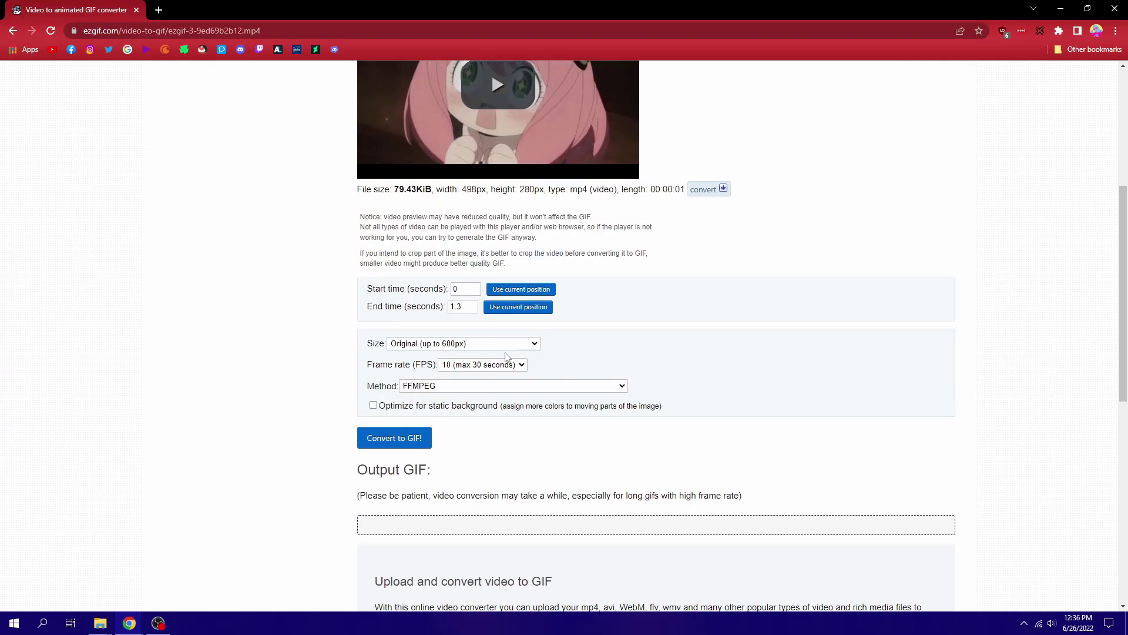
{"action": "left_click", "coordinate": [464, 343]}
{"action": "left_click", "coordinate": [441, 396]}
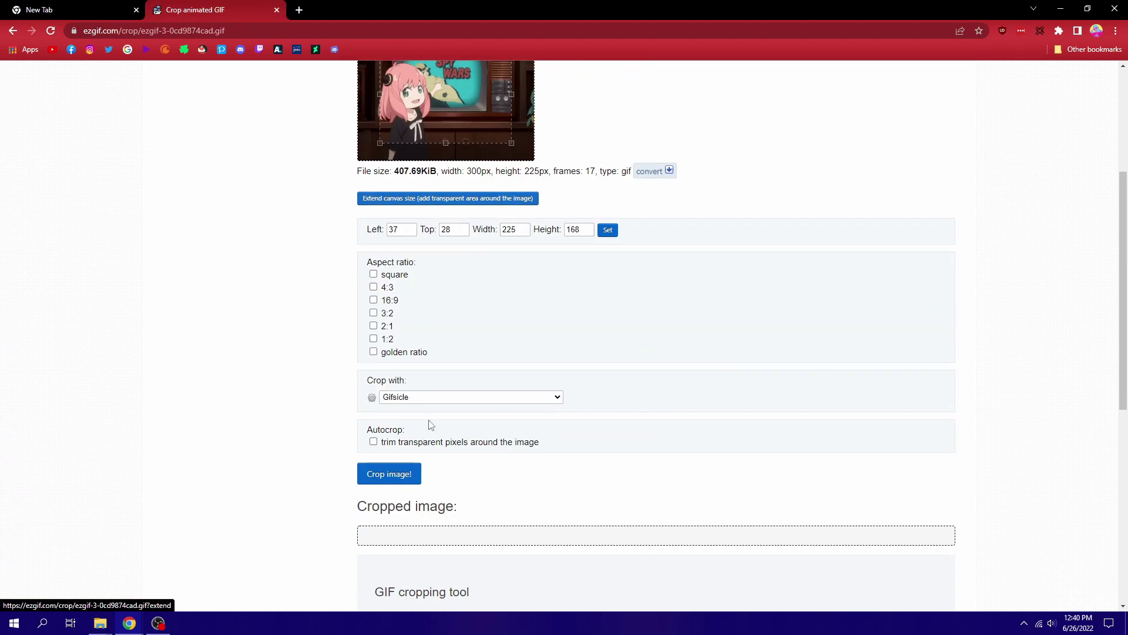
{"action": "scroll", "coordinate": [505, 373], "scroll_direction": "up", "scroll_amount": 4}
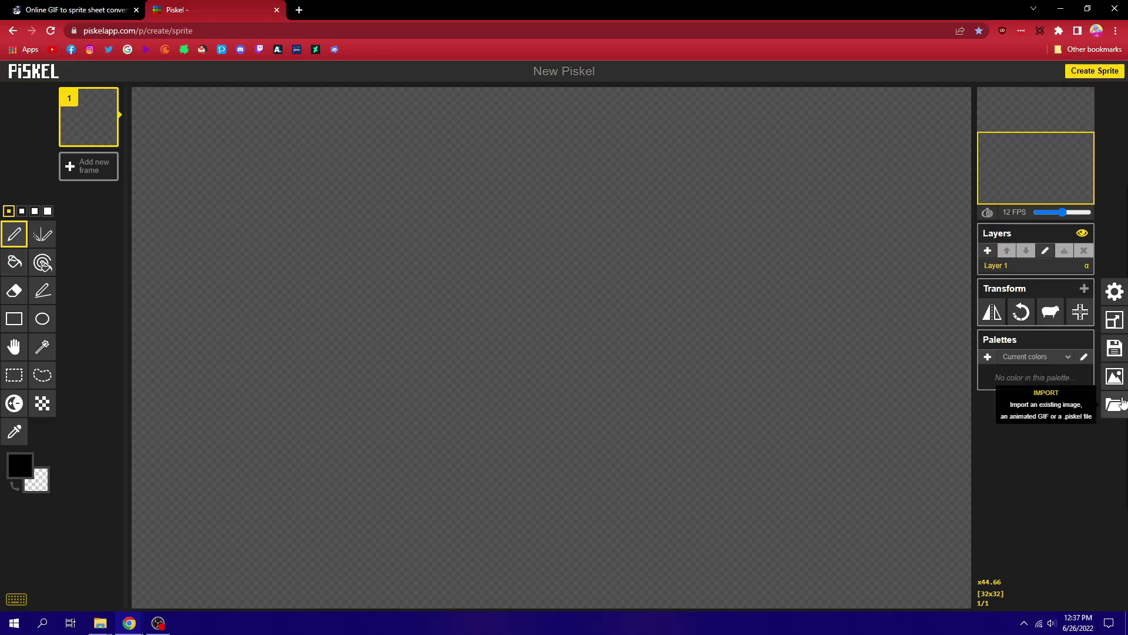
Import the cropped Anya GIF into the GIF to Sprite Sheet converter, replacing the current sprite
{"action": "left_click", "coordinate": [1122, 403]}
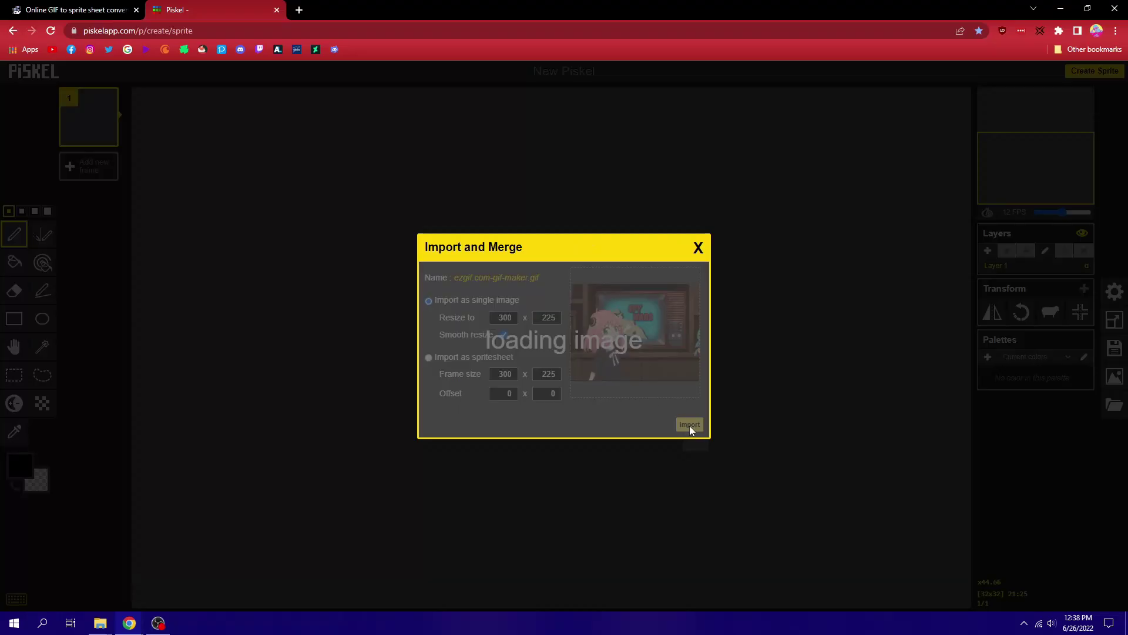
{"action": "left_click", "coordinate": [687, 425]}
{"action": "key", "text": "Return"}
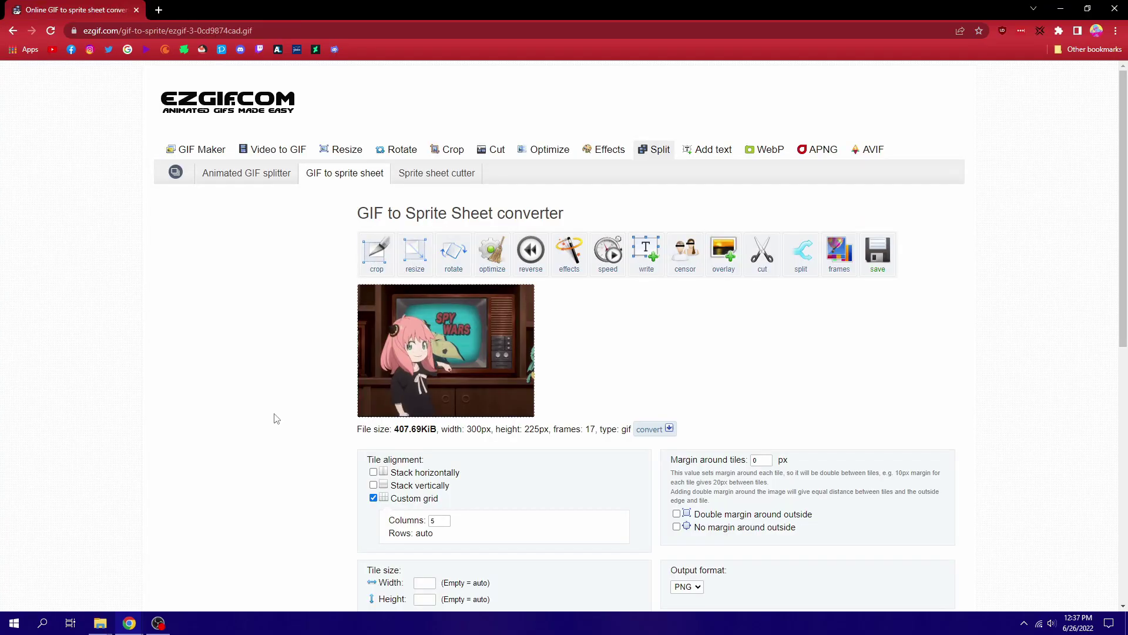
Convert the Anya GIF into a vertically stacked sprite sheet
{"action": "scroll", "coordinate": [288, 412], "scroll_direction": "down", "scroll_amount": 5}
{"action": "left_click", "coordinate": [402, 134]}
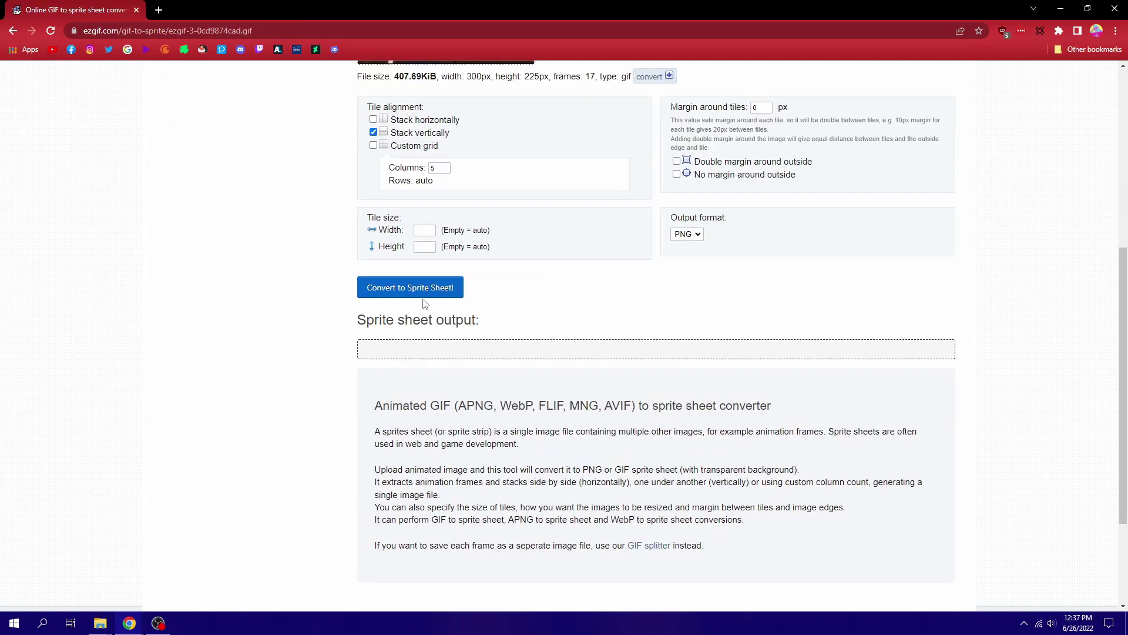
{"action": "left_click", "coordinate": [424, 291]}
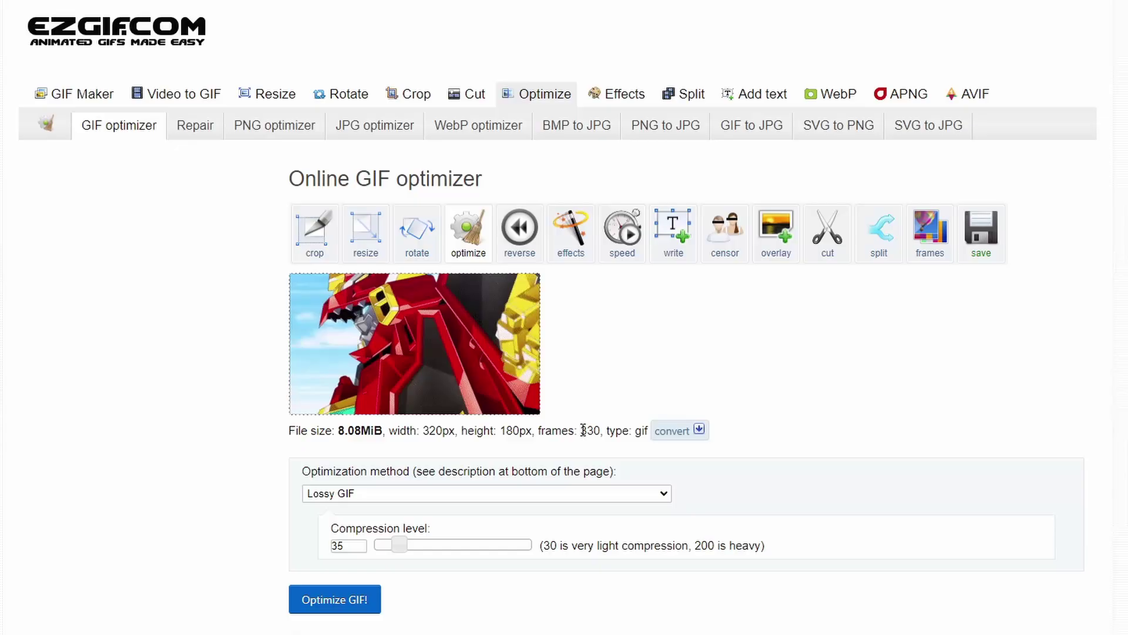
Search 180*330 to compute the sheet's total height of 59,400 pixels
{"action": "left_click_drag", "start_coordinate": [535, 431], "coordinate": [601, 434]}
{"action": "left_click", "coordinate": [601, 435]}
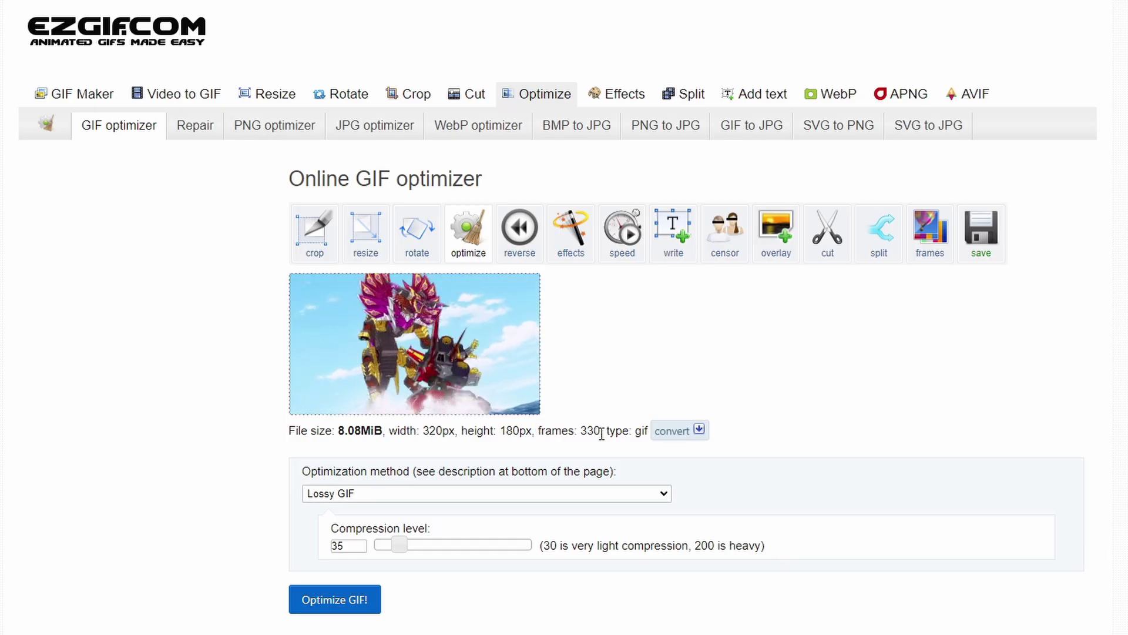
{"action": "double_click", "coordinate": [591, 431]}
{"action": "left_click_drag", "start_coordinate": [532, 430], "coordinate": [500, 432]}
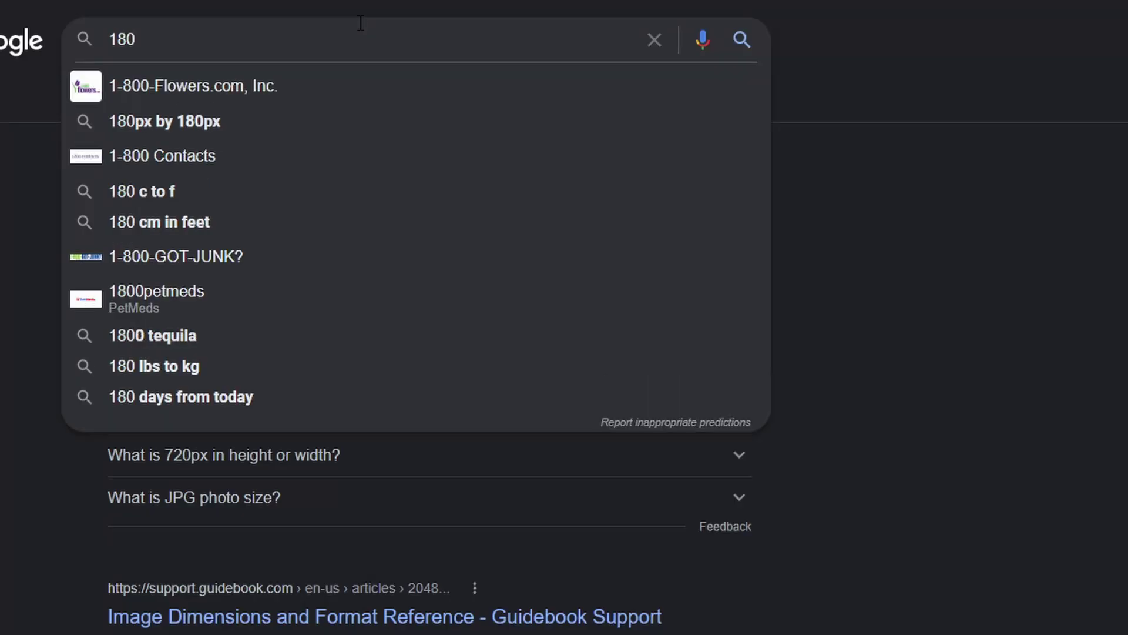
{"action": "type", "text": "*330"}
{"action": "key", "text": "Return"}
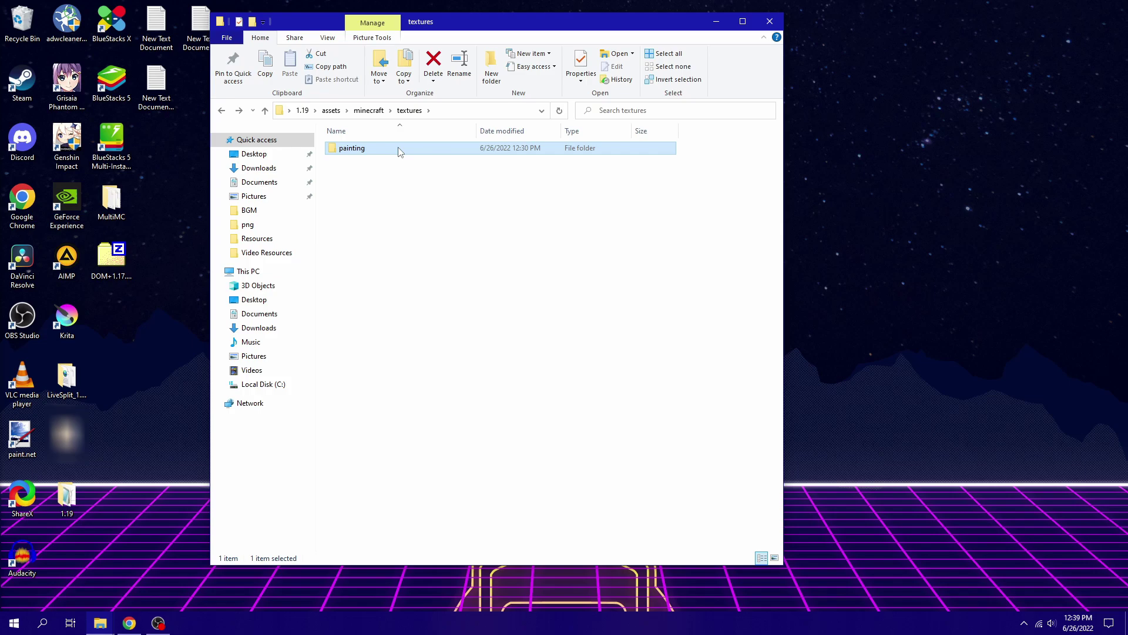
Preview the donkey_kong texture from the painting folder in Photos, then close it
{"action": "double_click", "coordinate": [398, 153]}
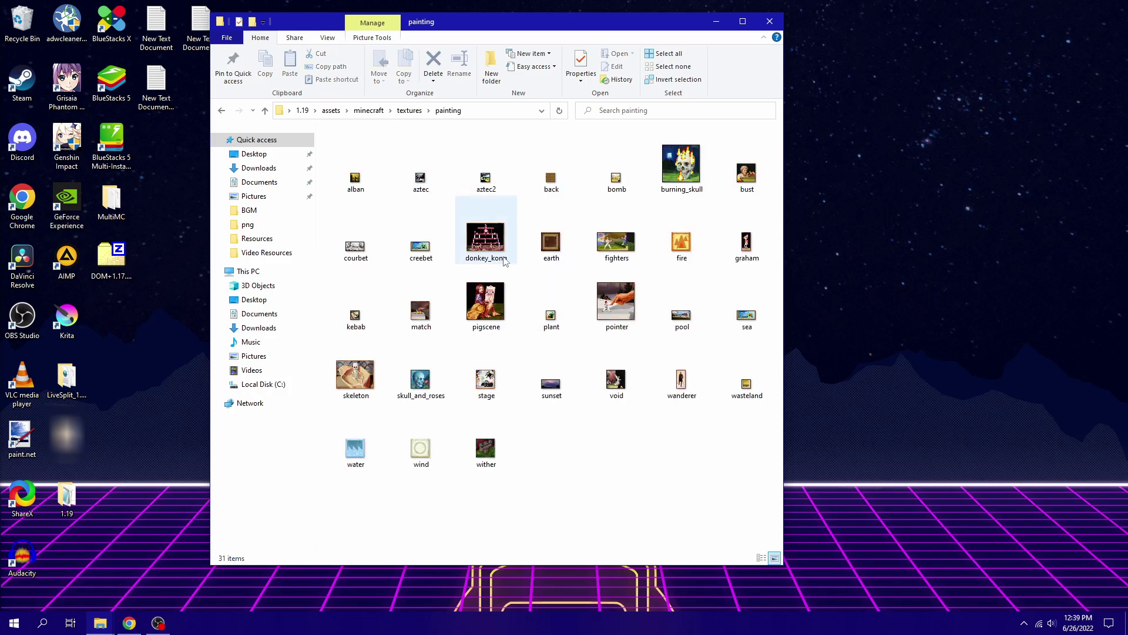
{"action": "double_click", "coordinate": [499, 249]}
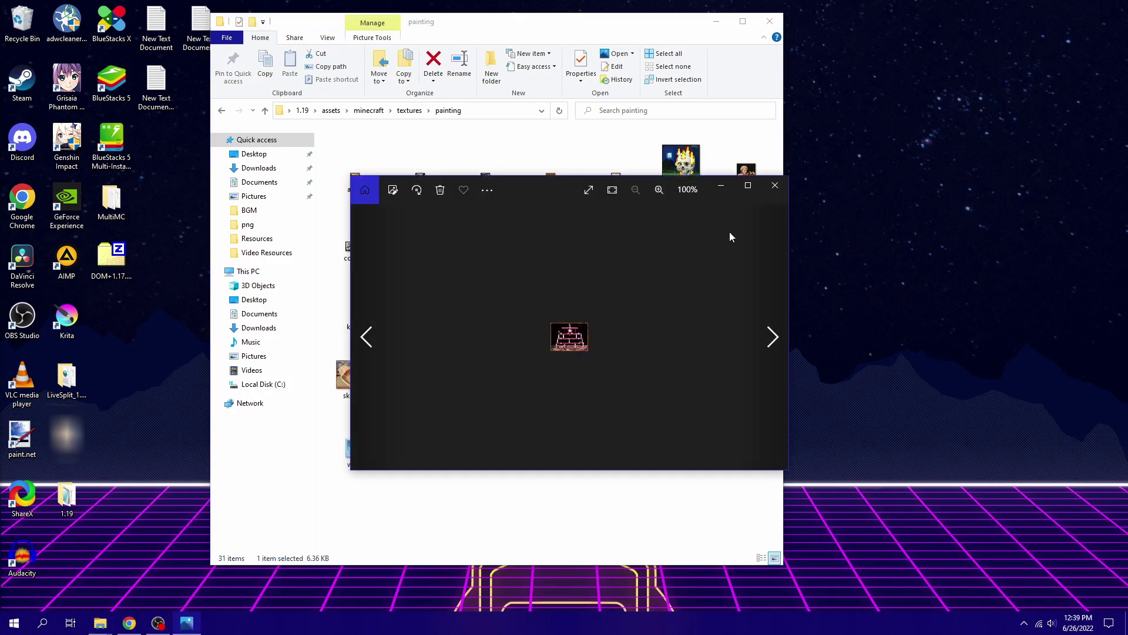
{"action": "left_click", "coordinate": [775, 187]}
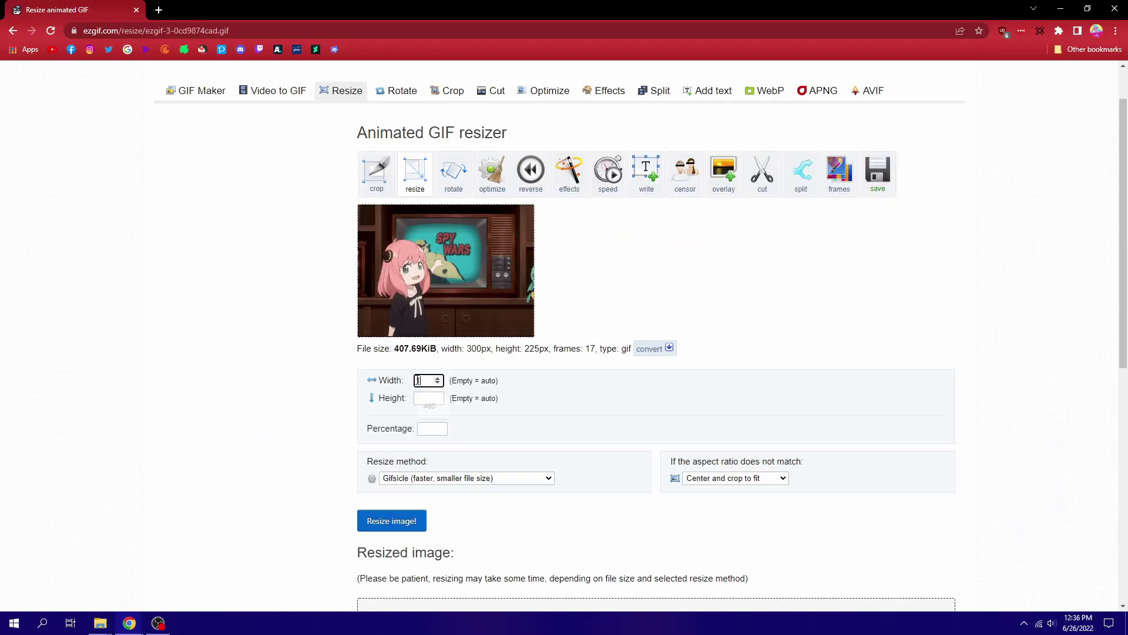
Enter 150 in the video options and convert the trimmed clip into a GIF
{"action": "type", "text": "150"}
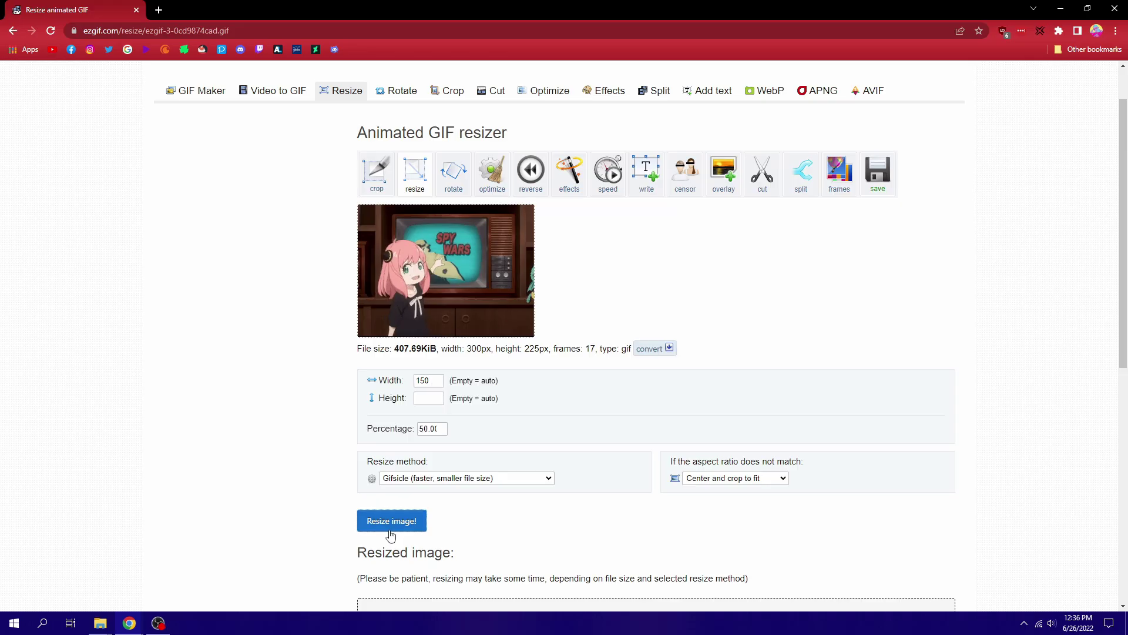
{"action": "scroll", "coordinate": [390, 536], "scroll_direction": "down", "scroll_amount": 2}
{"action": "scroll", "coordinate": [392, 534], "scroll_direction": "down", "scroll_amount": 1}
{"action": "left_click_drag", "start_coordinate": [516, 510], "coordinate": [545, 510]}
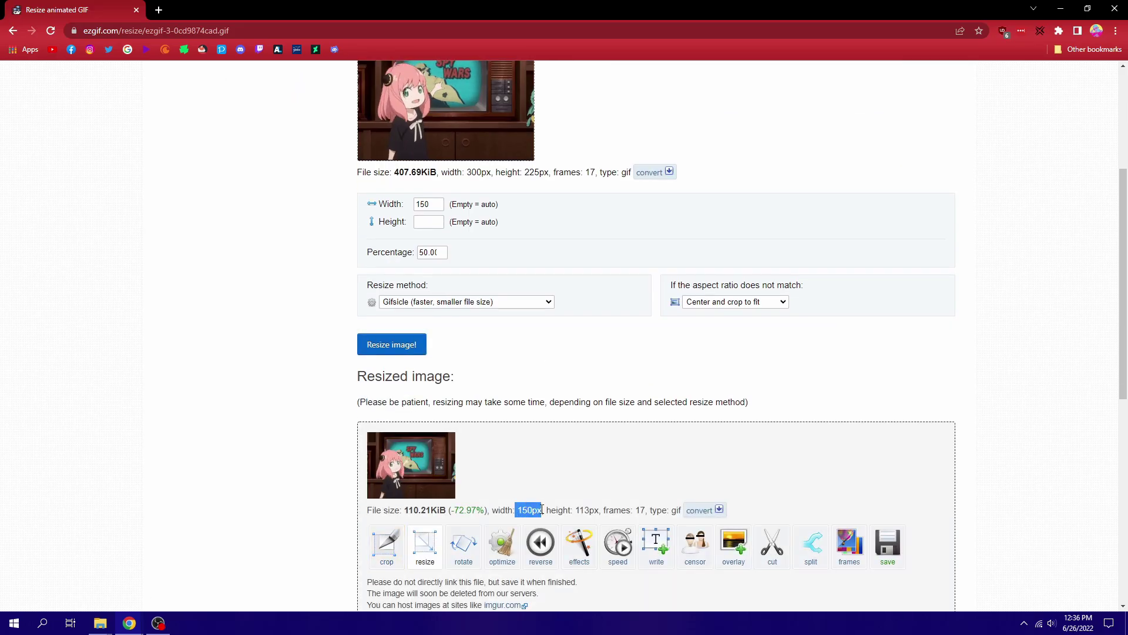
{"action": "scroll", "coordinate": [118, 335], "scroll_direction": "up", "scroll_amount": 4}
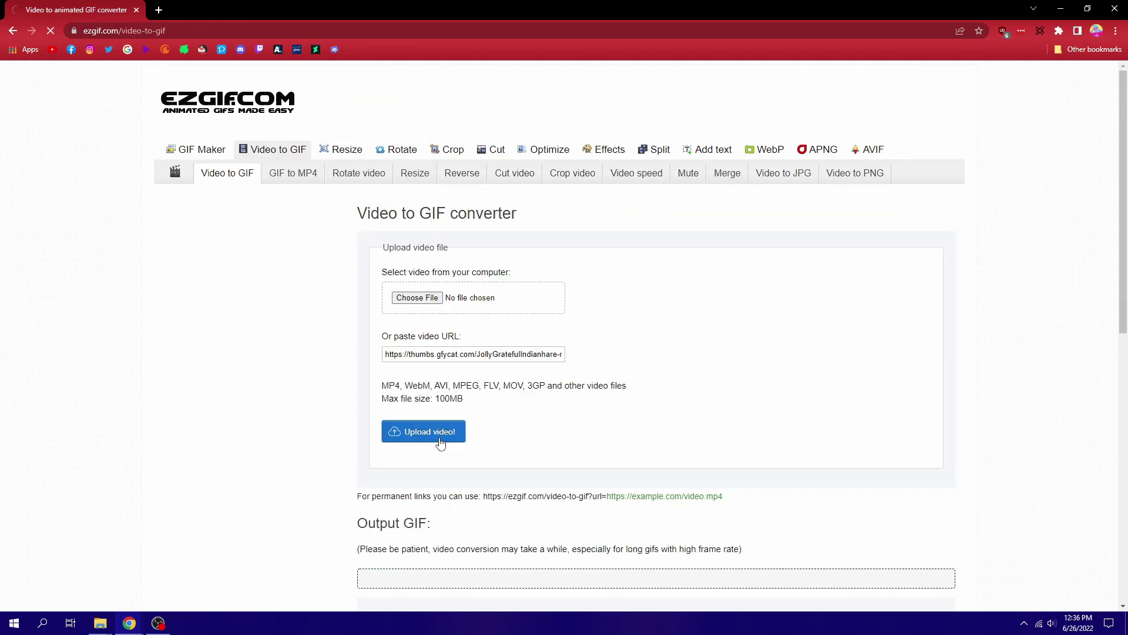
{"action": "scroll", "coordinate": [441, 441], "scroll_direction": "down", "scroll_amount": 6}
{"action": "left_click", "coordinate": [394, 435]}
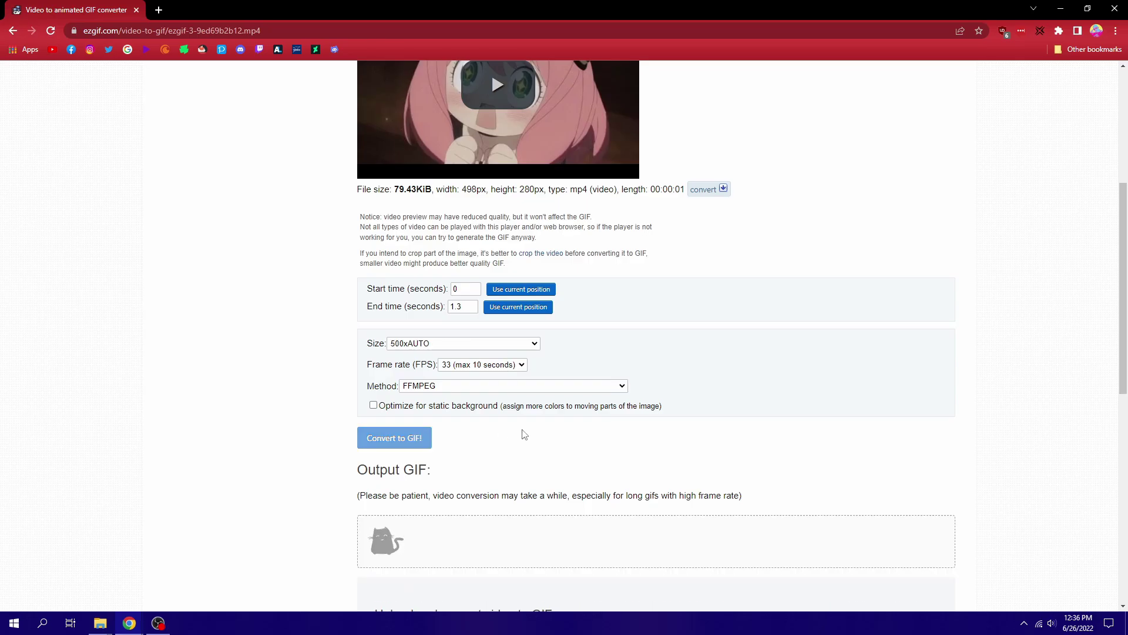
Save the output GIF to a chosen folder on the computer
{"action": "scroll", "coordinate": [524, 432], "scroll_direction": "down", "scroll_amount": 3}
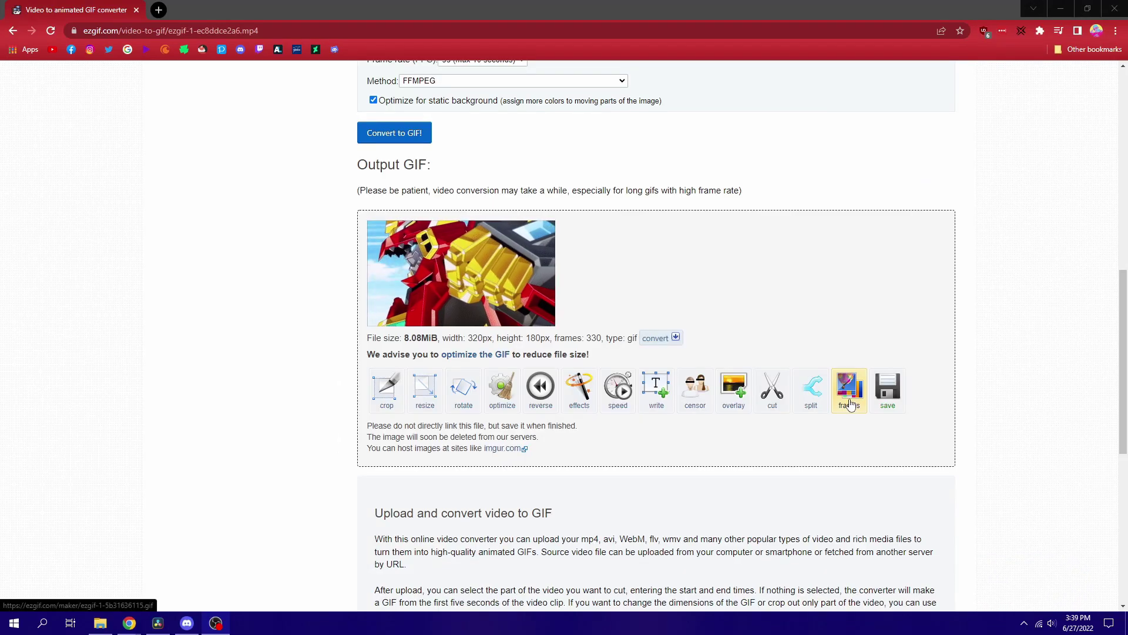
{"action": "left_click", "coordinate": [888, 388]}
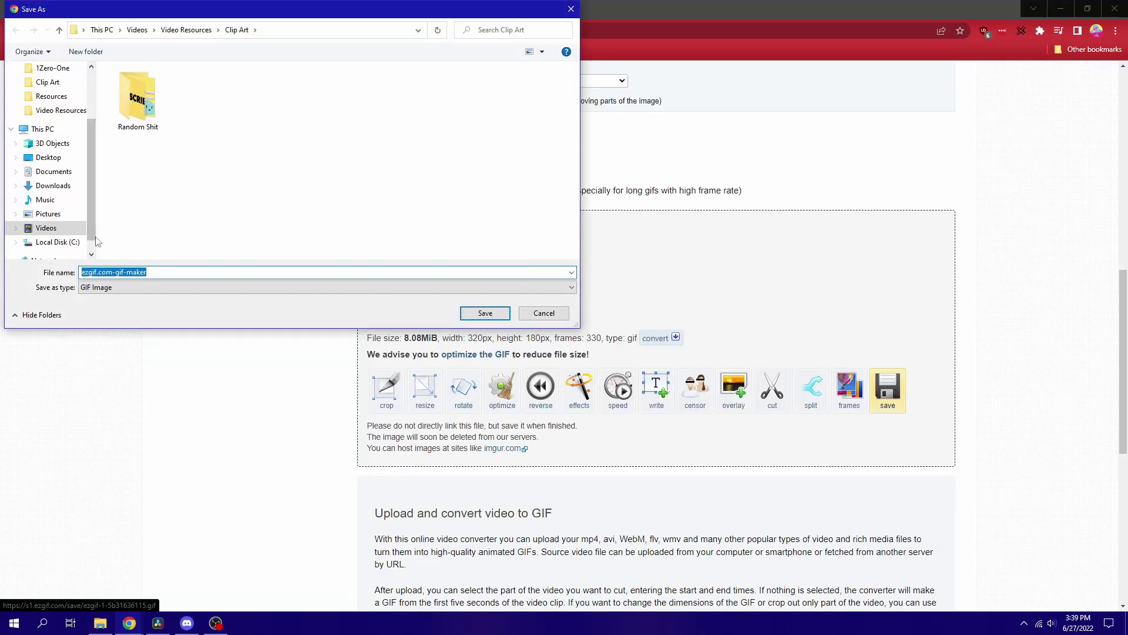
{"action": "left_click", "coordinate": [46, 227]}
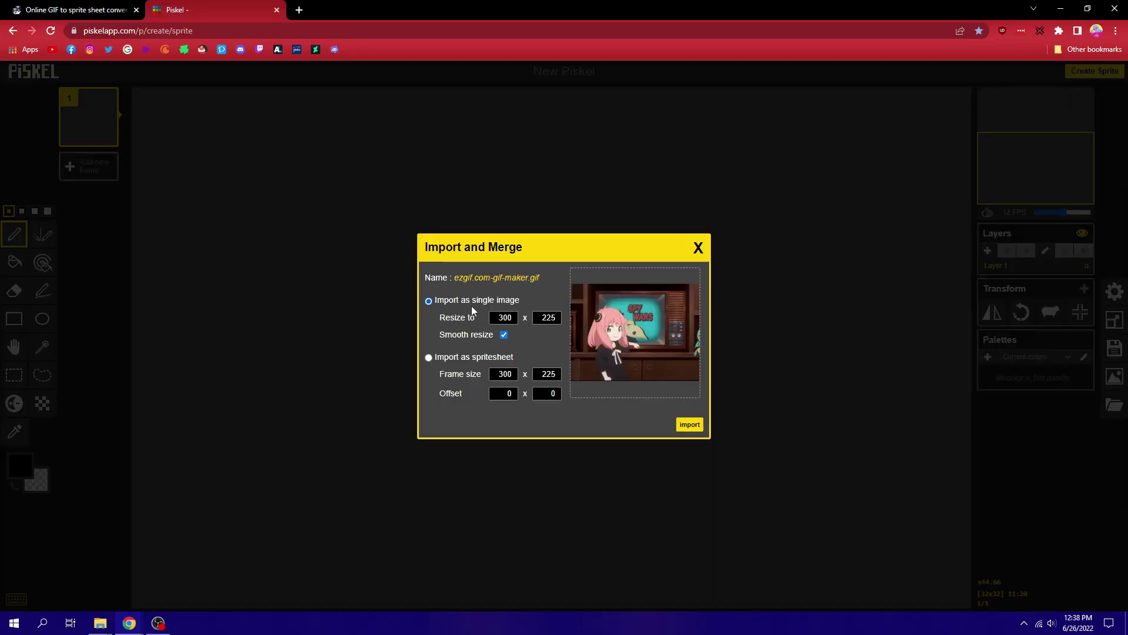
Import the GIF into Piskel as frames and export a PNG sprite sheet named Anya
{"action": "left_click", "coordinate": [686, 428]}
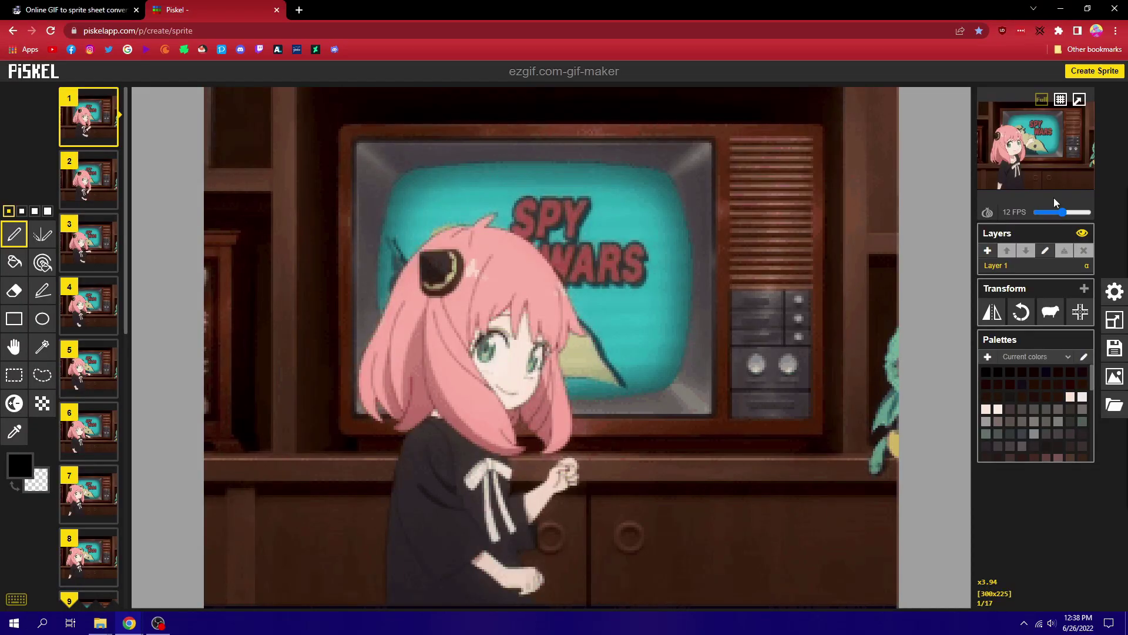
{"action": "left_click", "coordinate": [1117, 376]}
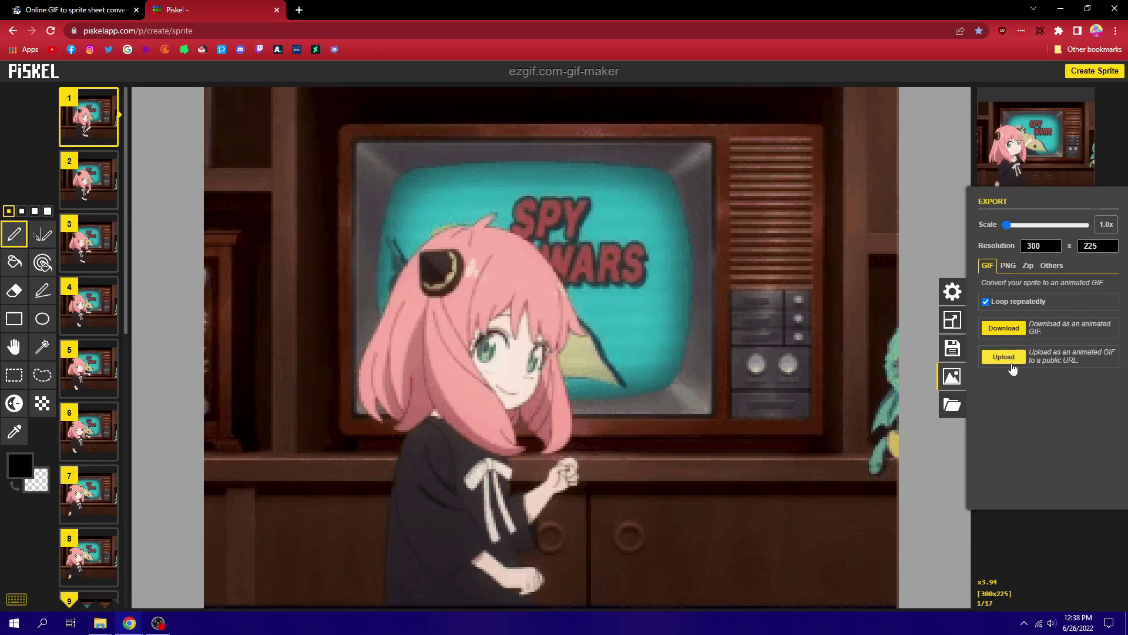
{"action": "left_click", "coordinate": [1009, 265]}
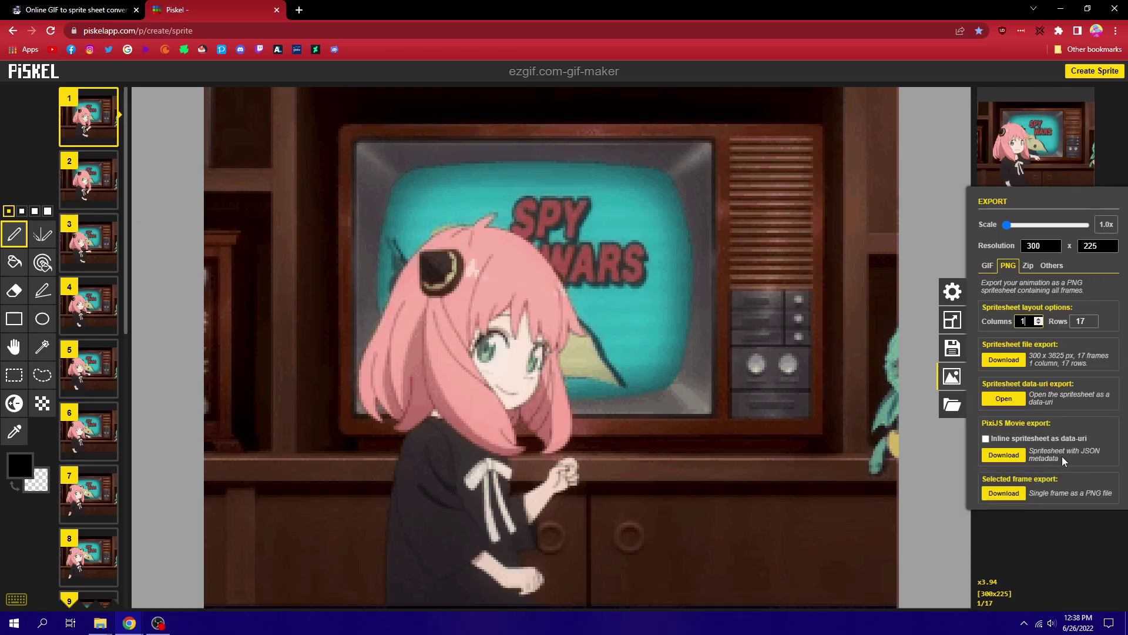
{"action": "left_click", "coordinate": [1004, 360]}
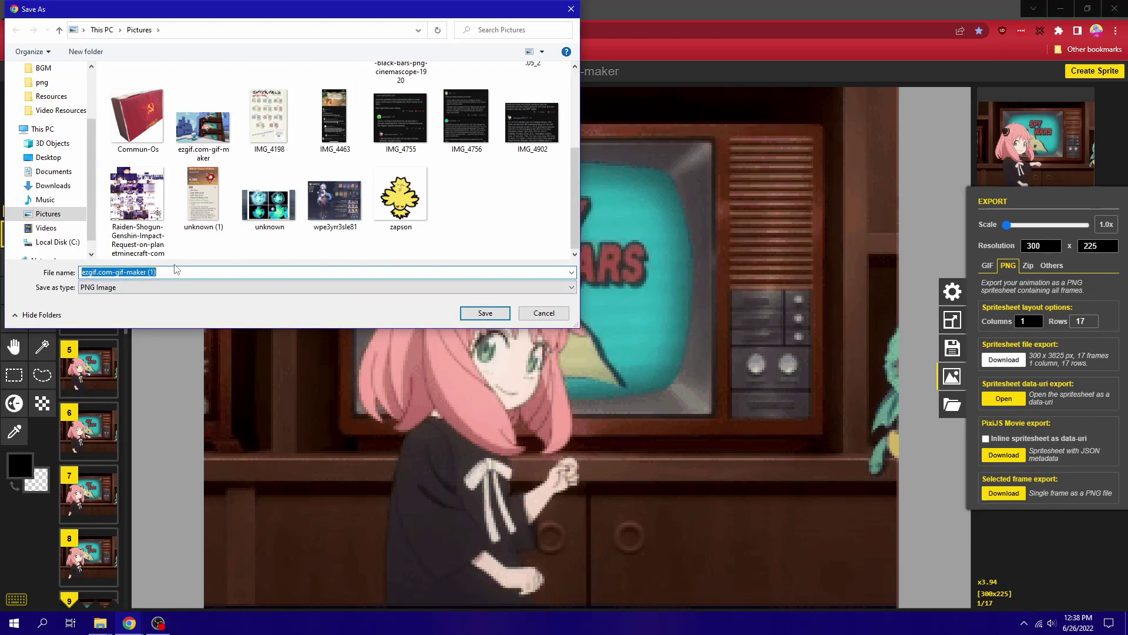
{"action": "type", "text": "Anya"}
{"action": "key", "text": "Return"}
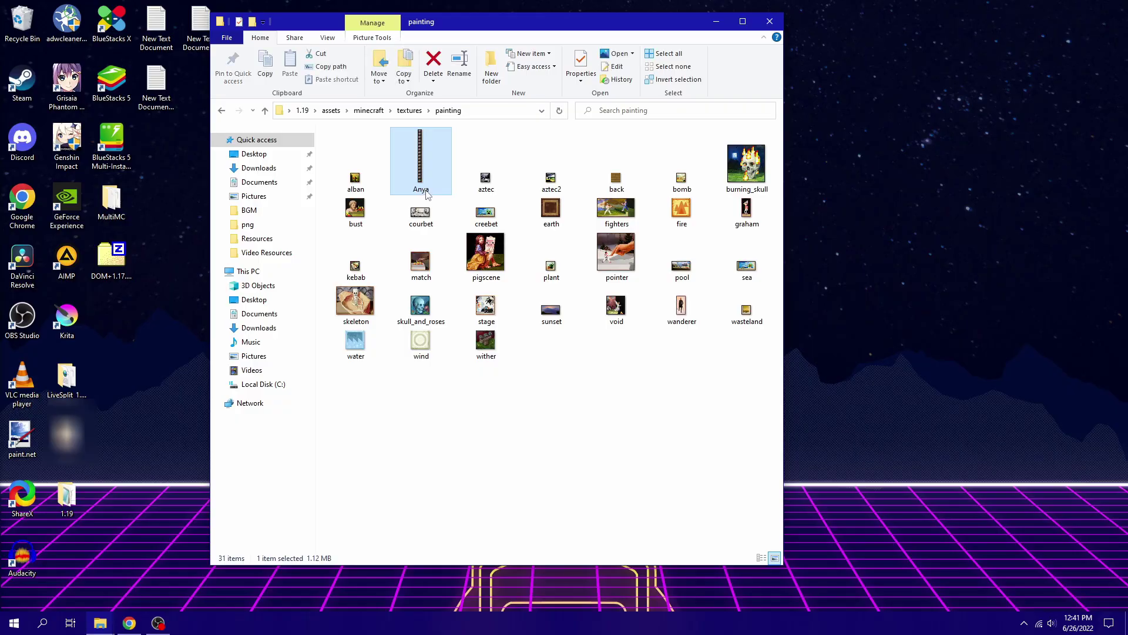
Rename the Anya sprite sheet to donkey_kong
{"action": "left_click", "coordinate": [428, 195]}
{"action": "type", "text": "donkey_kong"}
{"action": "key", "text": "Return"}
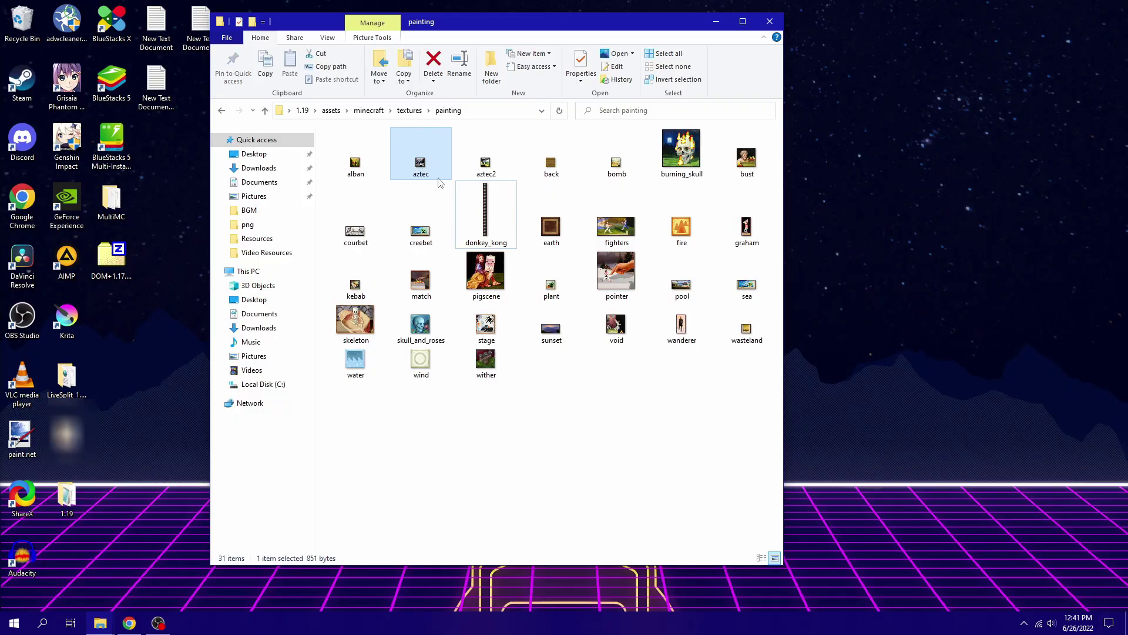
{"action": "left_click", "coordinate": [505, 229]}
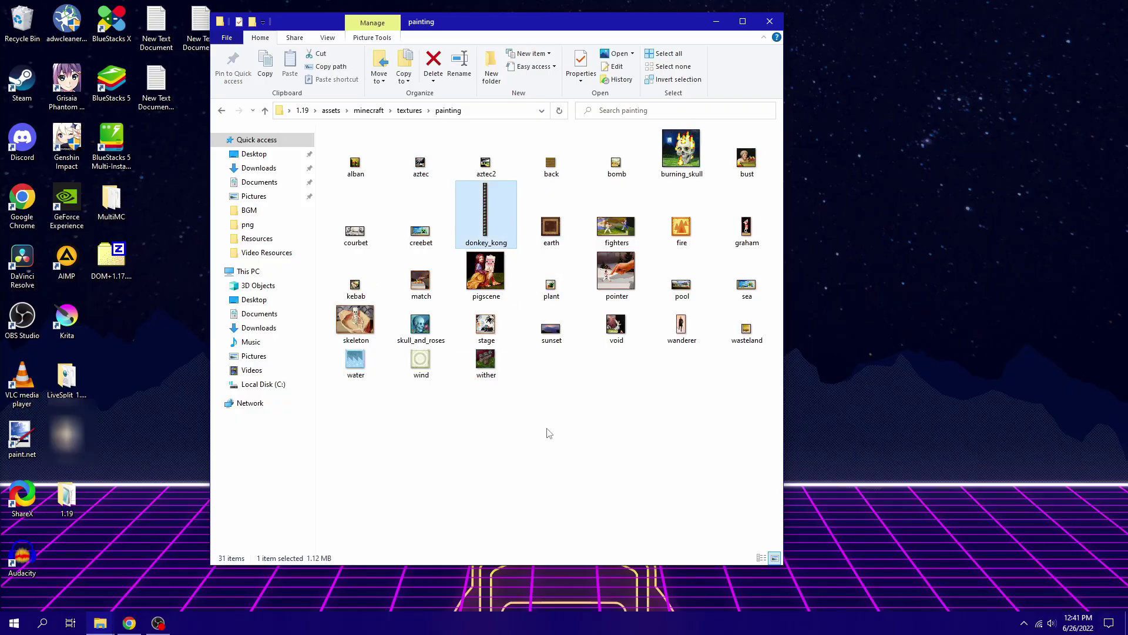
Create a new text document in the painting folder
{"action": "right_click", "coordinate": [548, 429]}
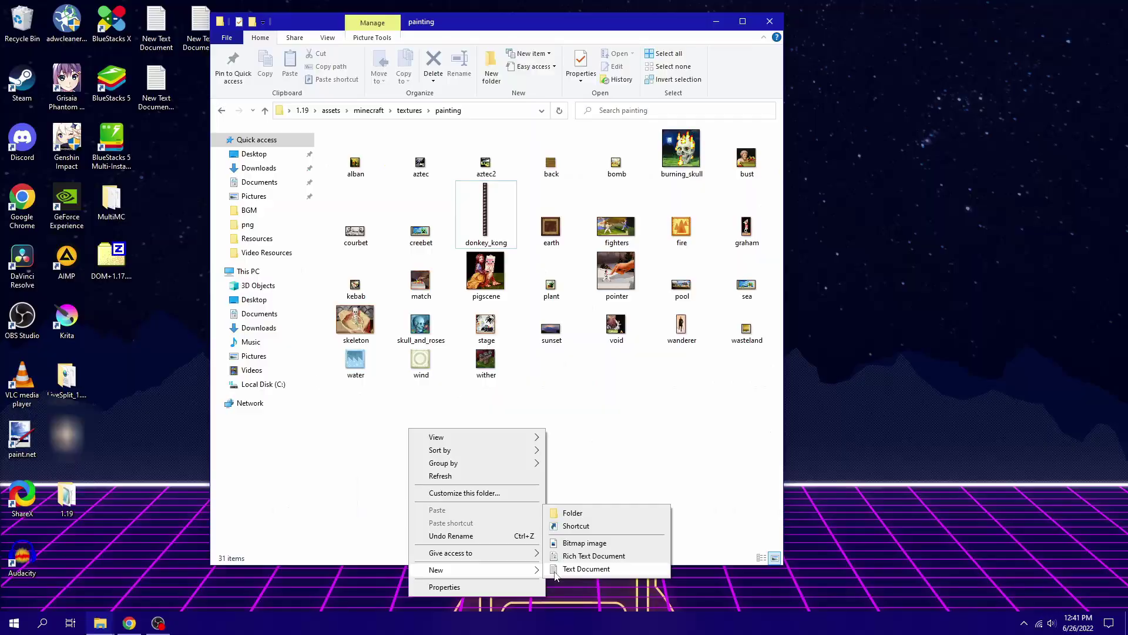
{"action": "left_click", "coordinate": [611, 570]}
{"action": "left_click", "coordinate": [494, 290]}
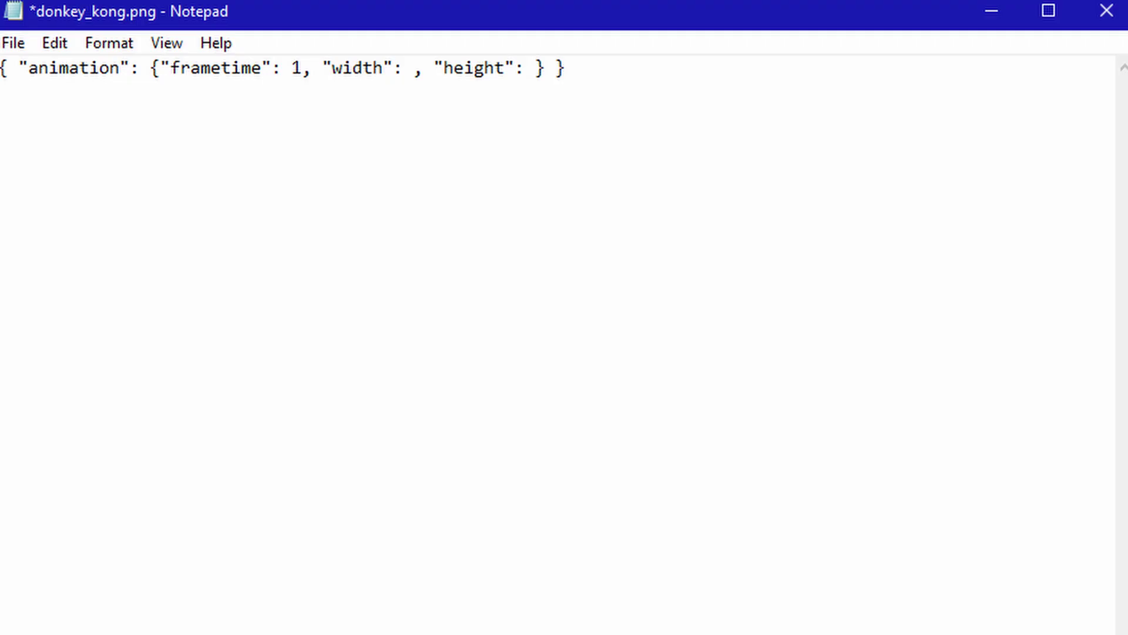
Rename the text file to donkey_kong.png.mcmeta
{"action": "type", "text": "cument"}
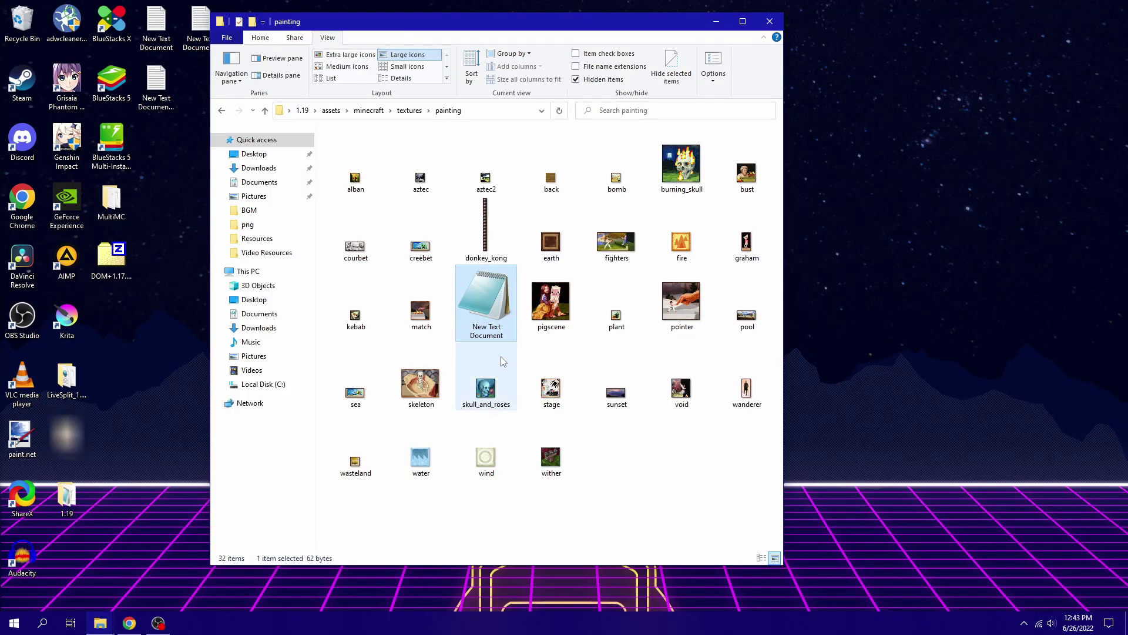
{"action": "key", "text": "F2"}
{"action": "type", "text": "donkey_kong.png"}
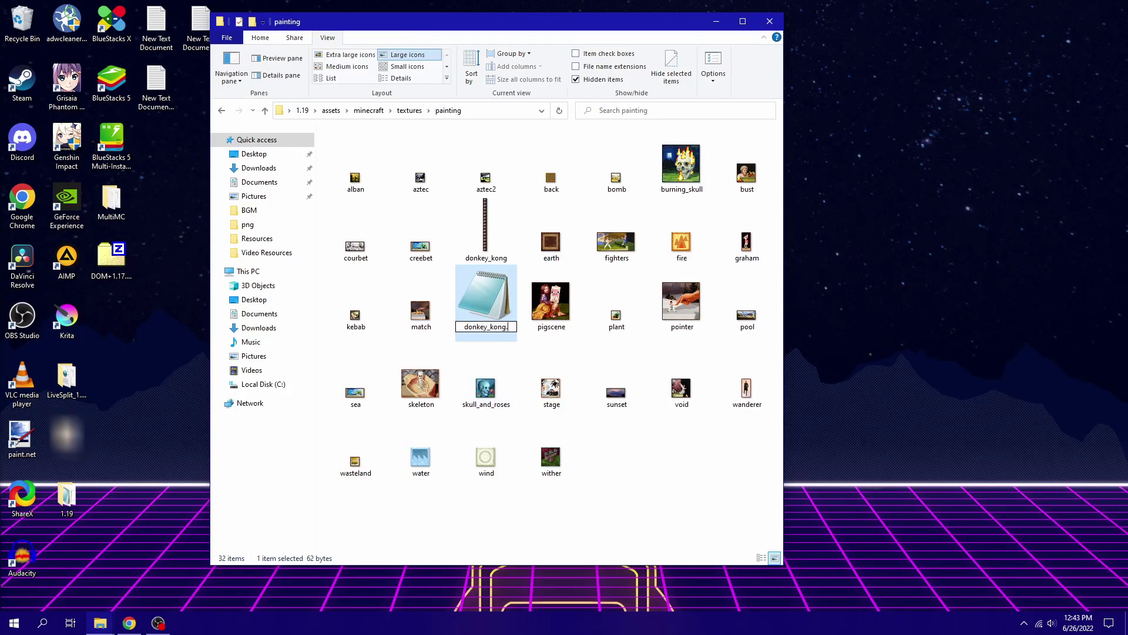
{"action": "left_click", "coordinate": [543, 533]}
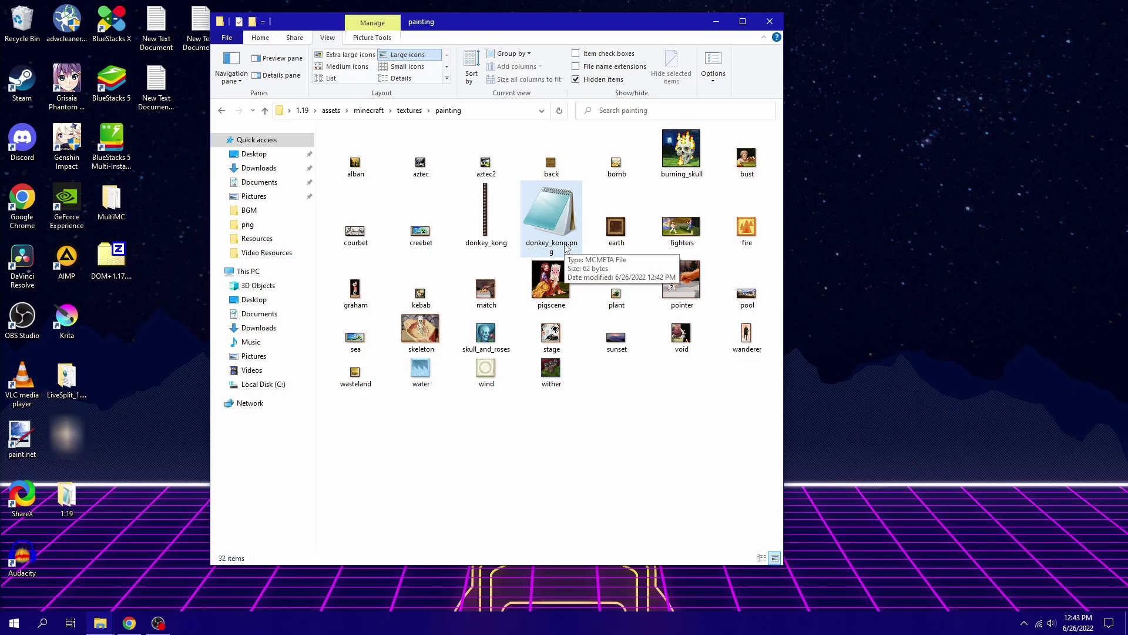
Check the donkey_kong mcmeta animation JSON in Notepad and close it
{"action": "double_click", "coordinate": [568, 247]}
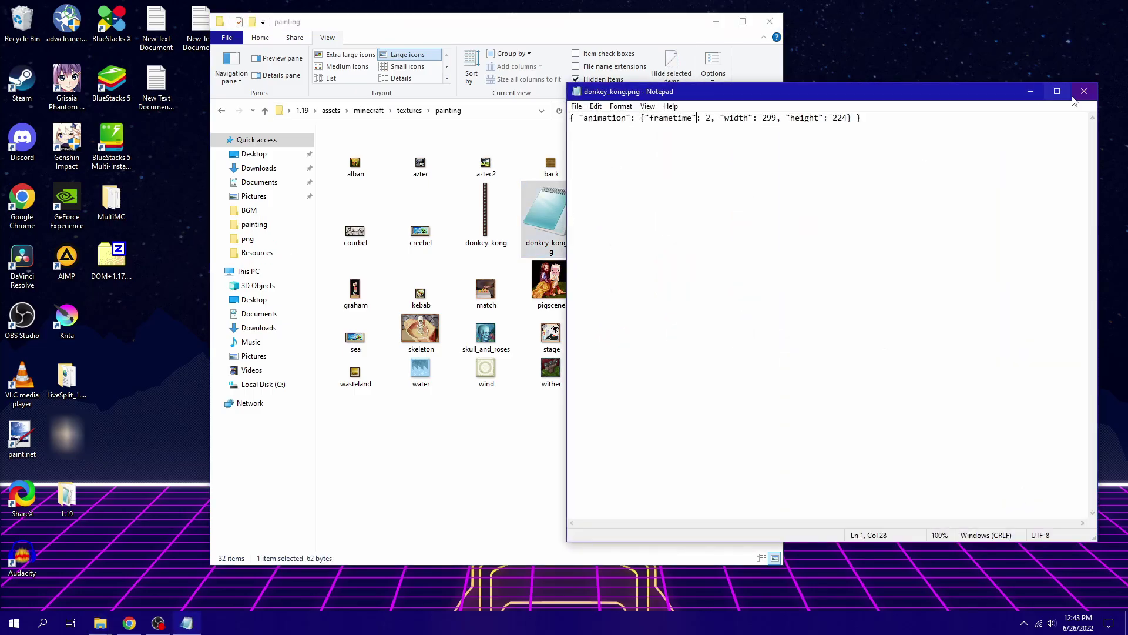
{"action": "left_click", "coordinate": [1085, 94]}
{"action": "left_click", "coordinate": [586, 413]}
{"action": "left_click", "coordinate": [681, 281]}
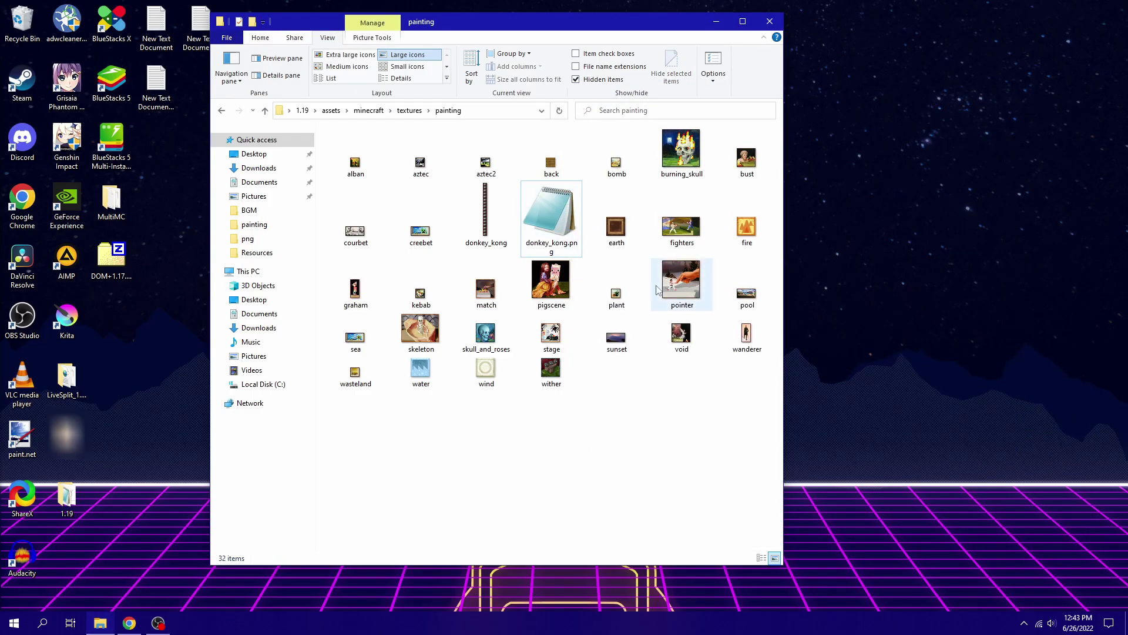
Compress all contents of the 1.19 pack folder into 1.19.zip with 7-Zip
{"action": "key", "text": "alt+Left"}
{"action": "key", "text": "alt+Left"}
{"action": "key", "text": "alt+Left"}
{"action": "key", "text": "alt+Left"}
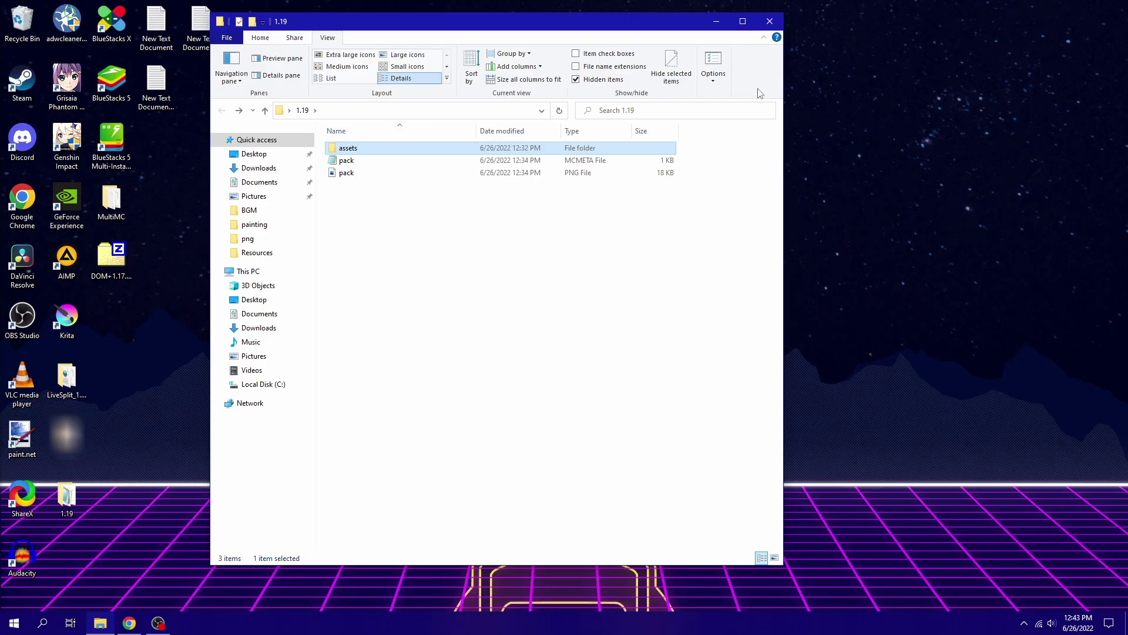
{"action": "key", "text": "ctrl+a"}
{"action": "right_click", "coordinate": [399, 161]}
{"action": "mouse_move", "coordinate": [323, 183]}
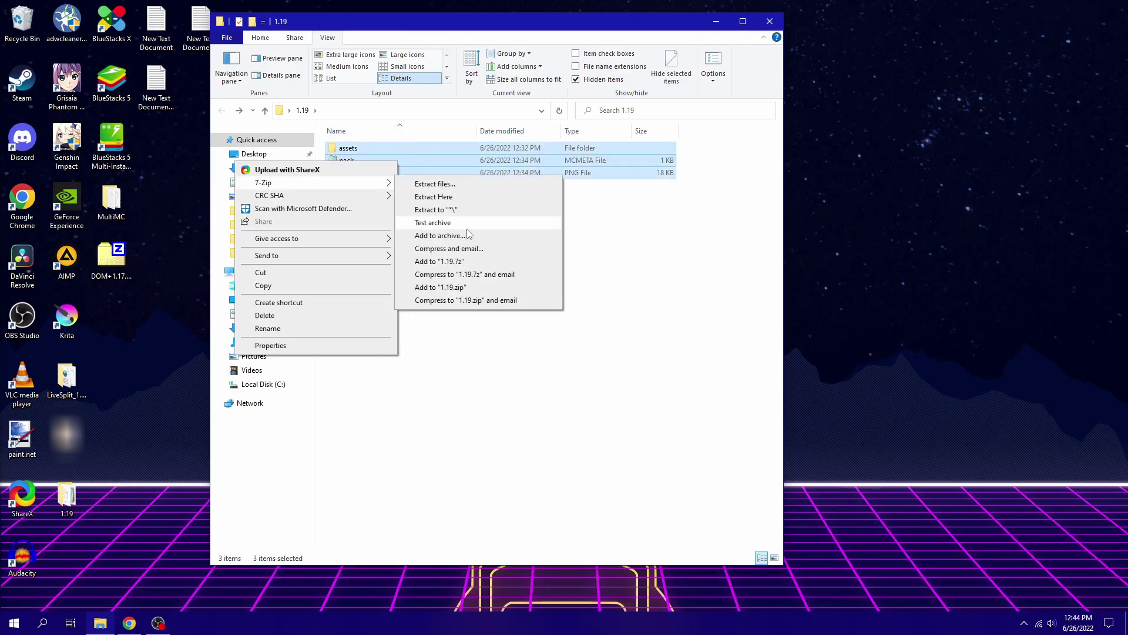
{"action": "left_click", "coordinate": [471, 296]}
Rename the zip archive to Anya
{"action": "left_click", "coordinate": [353, 160]}
{"action": "key", "text": "F2"}
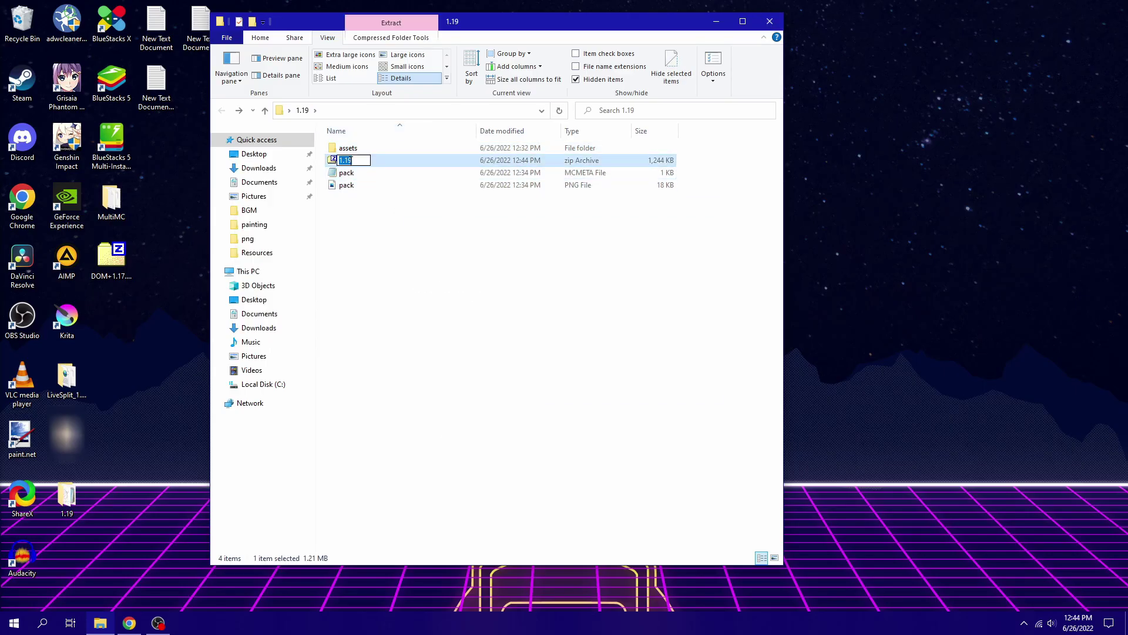
{"action": "type", "text": "Anya"}
{"action": "key", "text": "Return"}
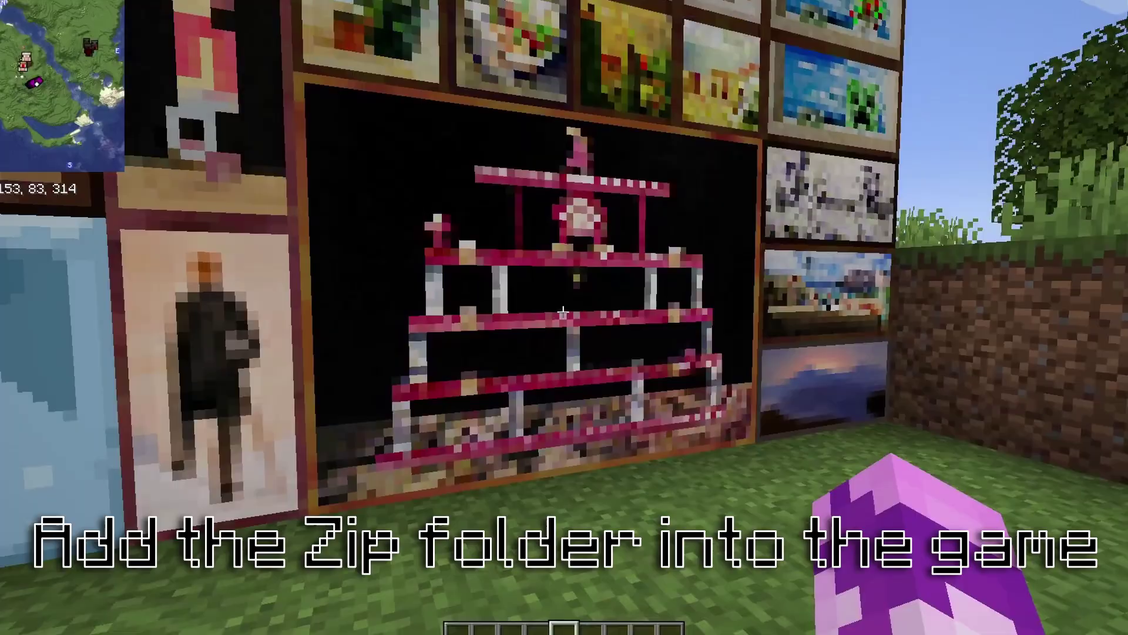
Open Minecraft's resource packs folder from Options > Resource Packs
{"action": "key", "text": "Escape"}
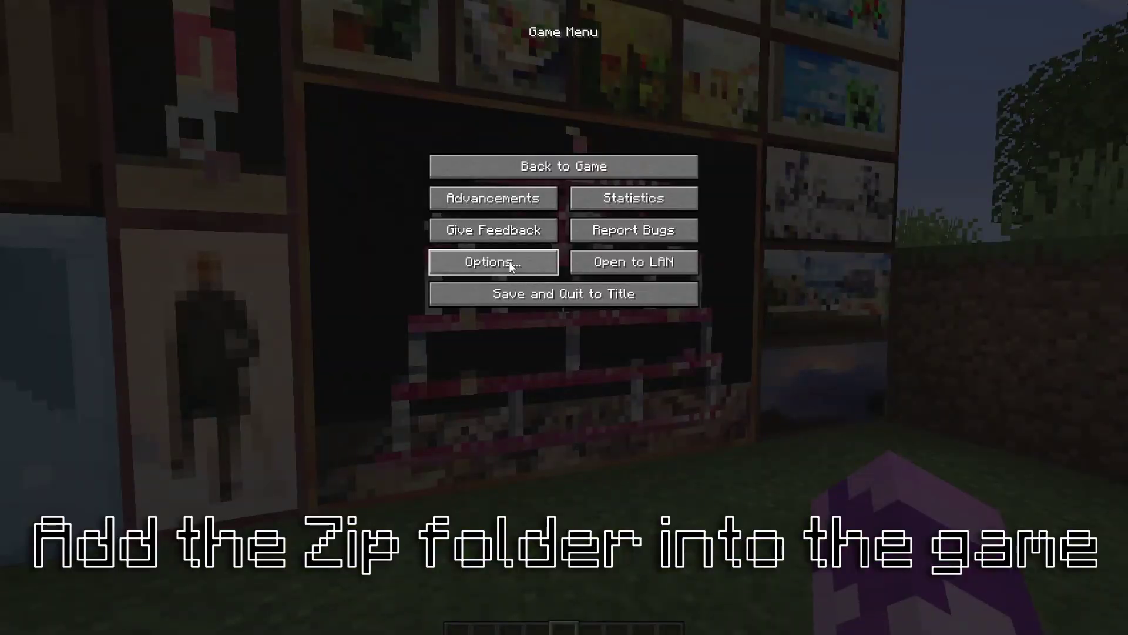
{"action": "left_click", "coordinate": [509, 262]}
{"action": "left_click", "coordinate": [459, 188]}
{"action": "key", "text": "Escape"}
{"action": "left_click", "coordinate": [544, 335]}
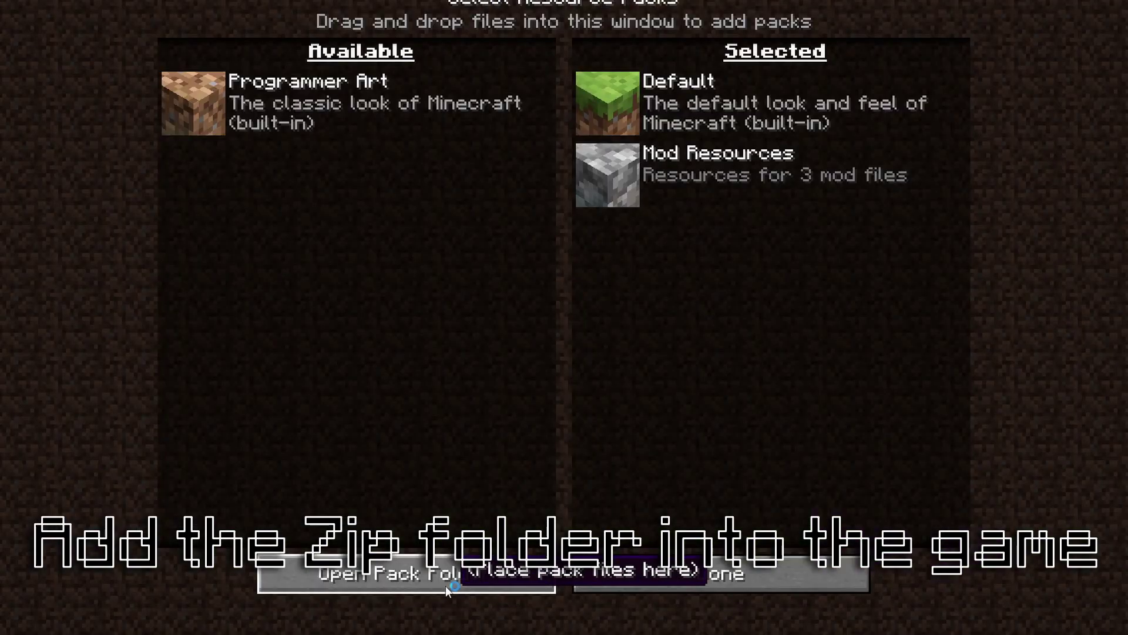
{"action": "left_click", "coordinate": [445, 582]}
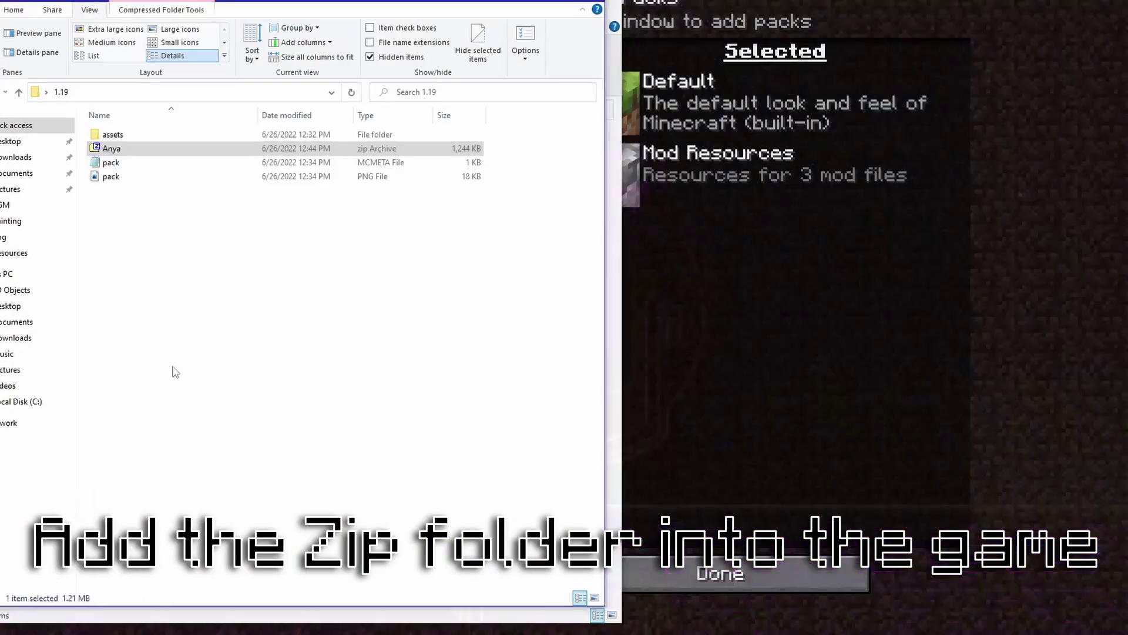
Move Anya.zip into the resourcepacks folder and enable the Anya pack
{"action": "left_click_drag", "start_coordinate": [294, 9], "coordinate": [841, 9]}
{"action": "left_click_drag", "start_coordinate": [701, 166], "coordinate": [252, 220]}
{"action": "key", "text": "alt+Tab"}
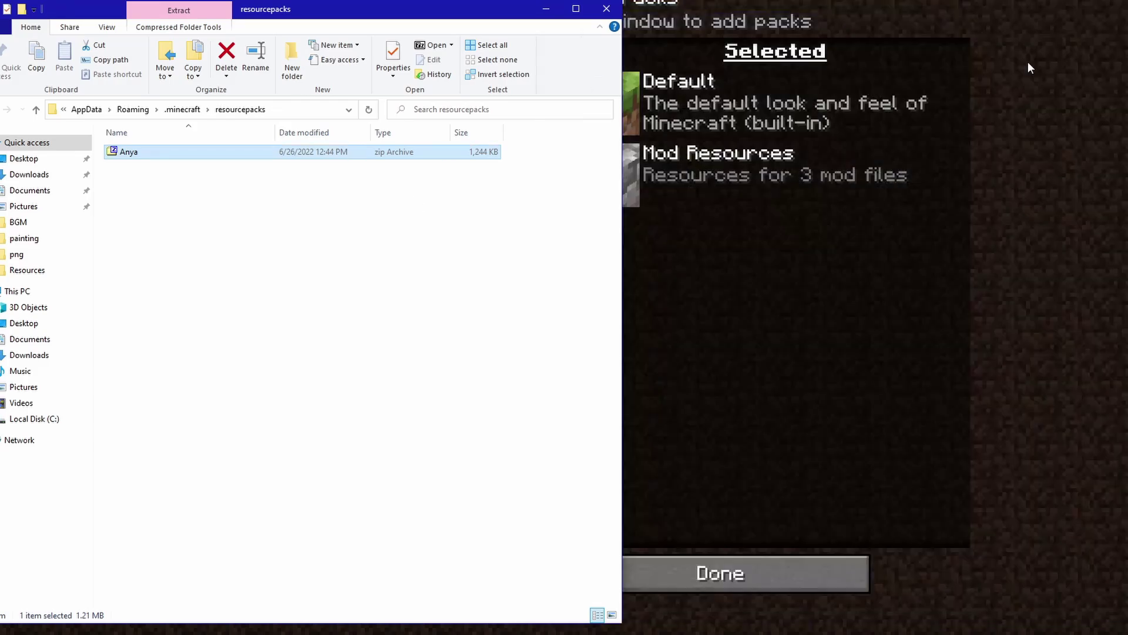
{"action": "left_click", "coordinate": [194, 105]}
Reload the resource packs and try enabling the pack flagged as outdated
{"action": "left_click", "coordinate": [713, 576]}
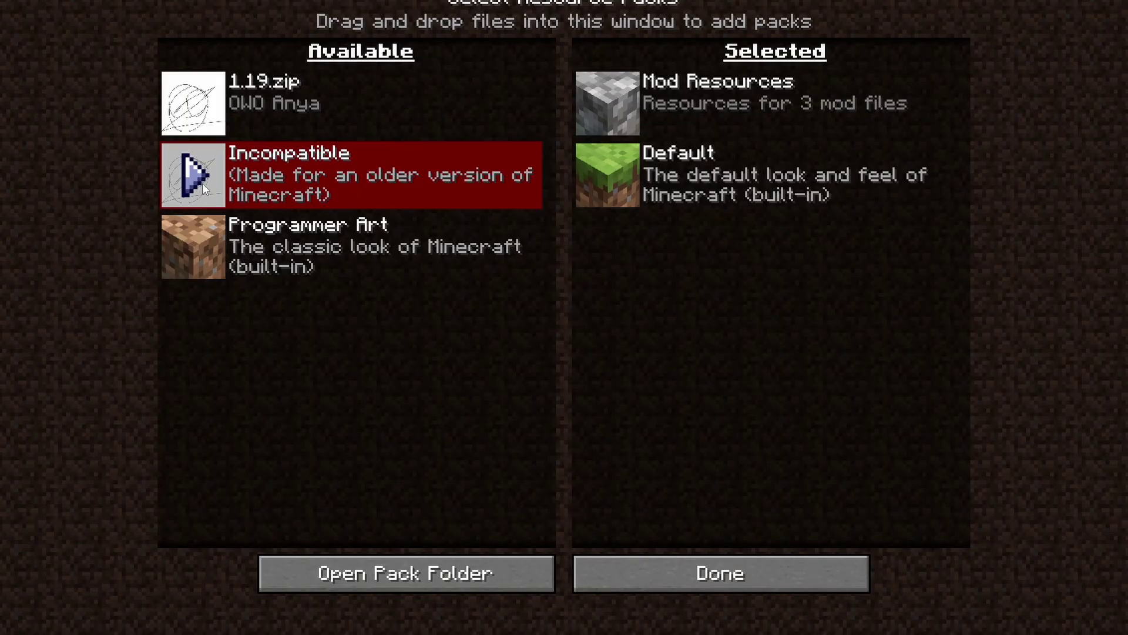
{"action": "left_click", "coordinate": [202, 182]}
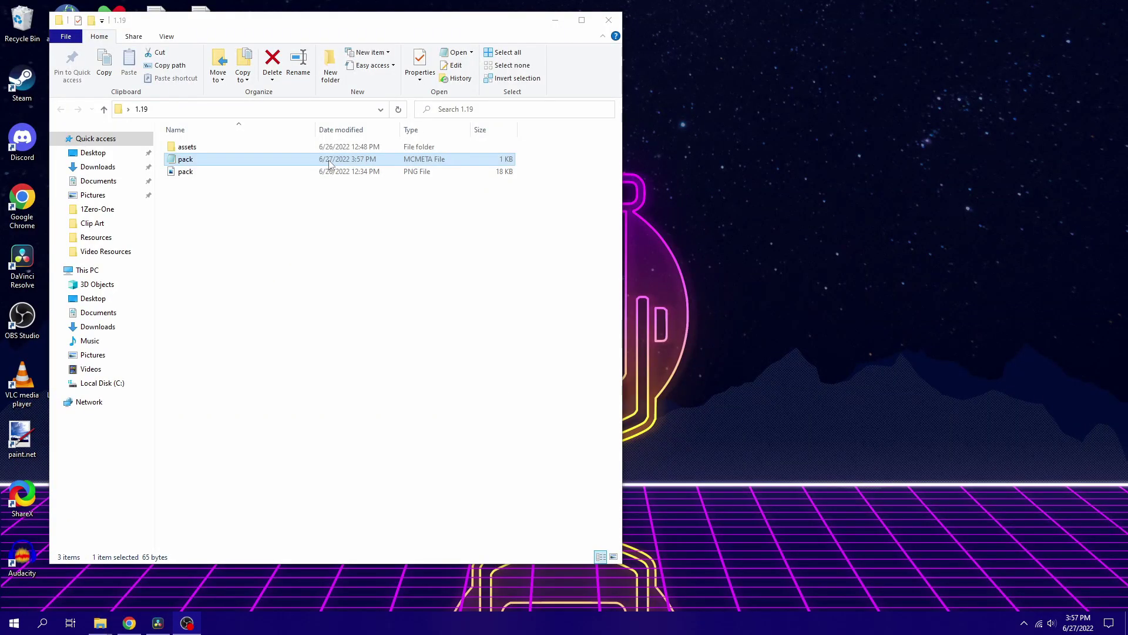
Change pack_format from 8 to 9 in pack.mcmeta, save, and close Notepad
{"action": "double_click", "coordinate": [197, 146]}
{"action": "type", "text": "9"}
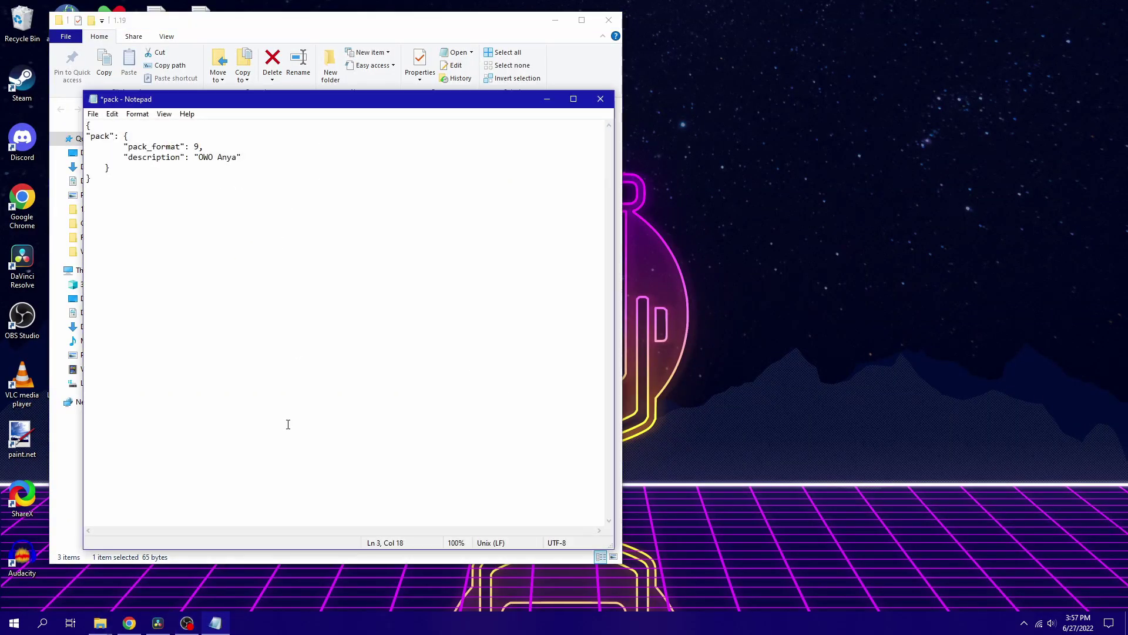
{"action": "key", "text": "ctrl+s"}
{"action": "left_click", "coordinate": [600, 99]}
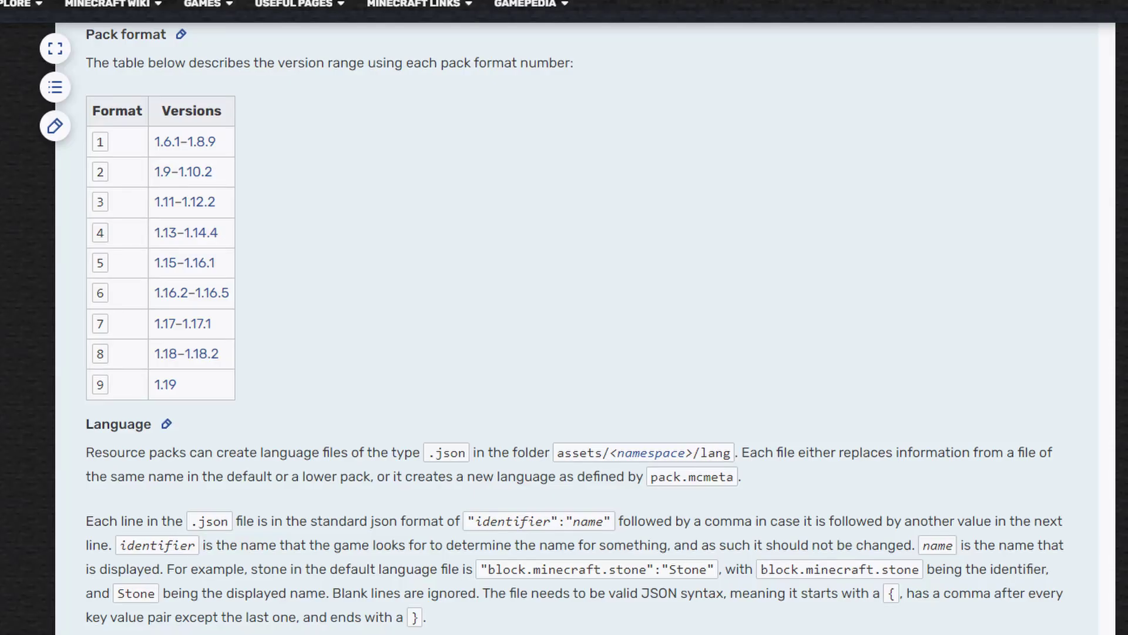